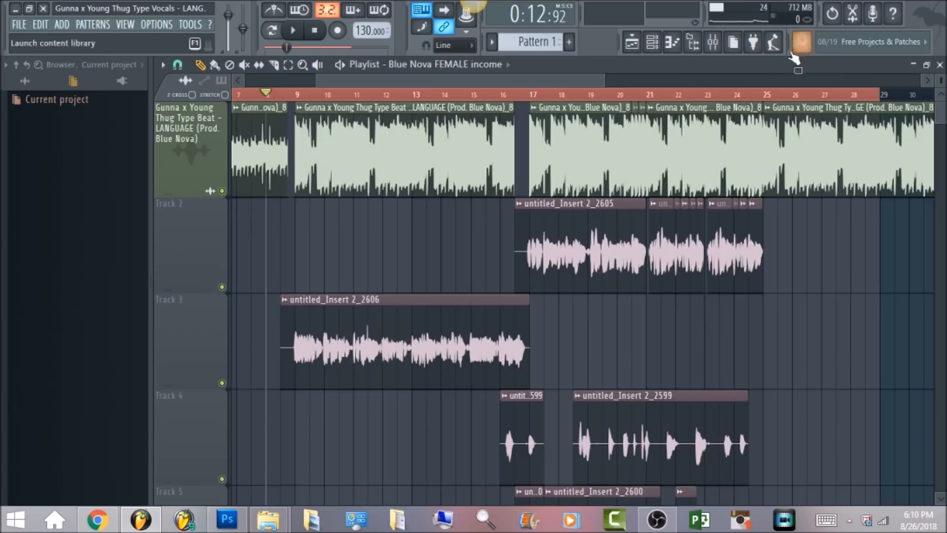
# Open the mixer, select the vocal track on insert 3 and mute the beat track on insert 1.
pyautogui.click(713, 41)
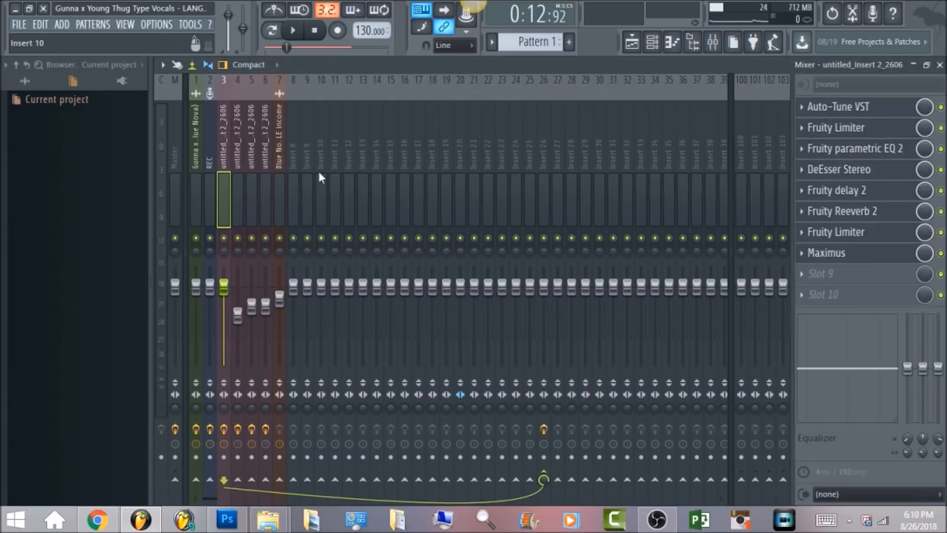
pyautogui.click(178, 150)
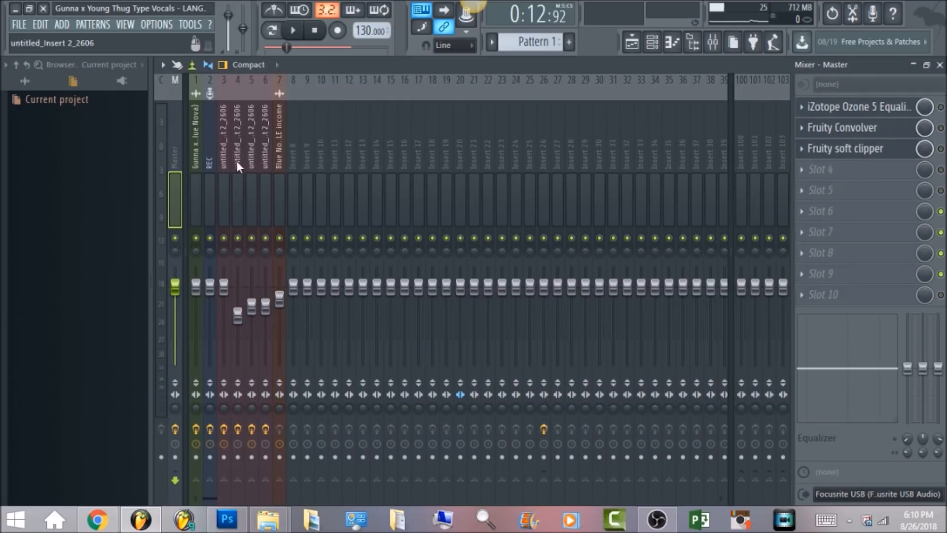
pyautogui.click(224, 152)
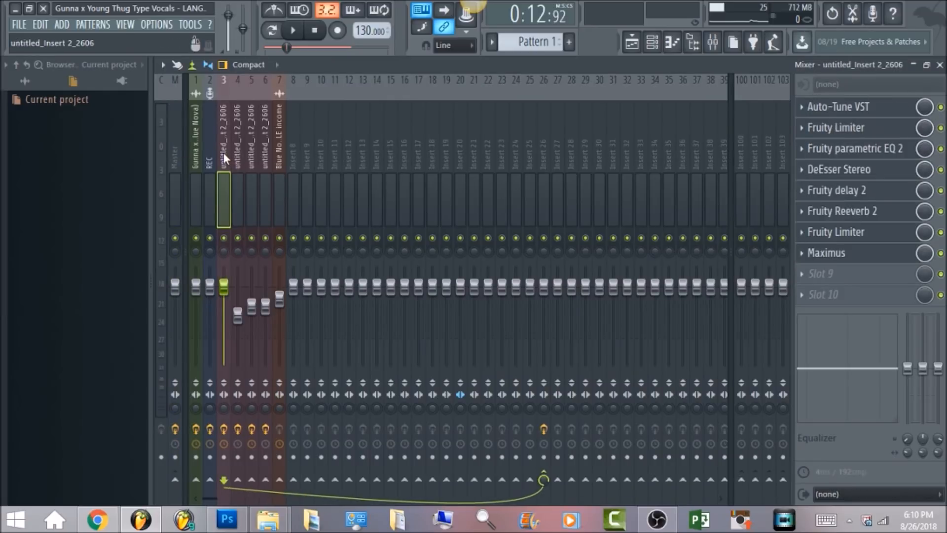
pyautogui.click(196, 238)
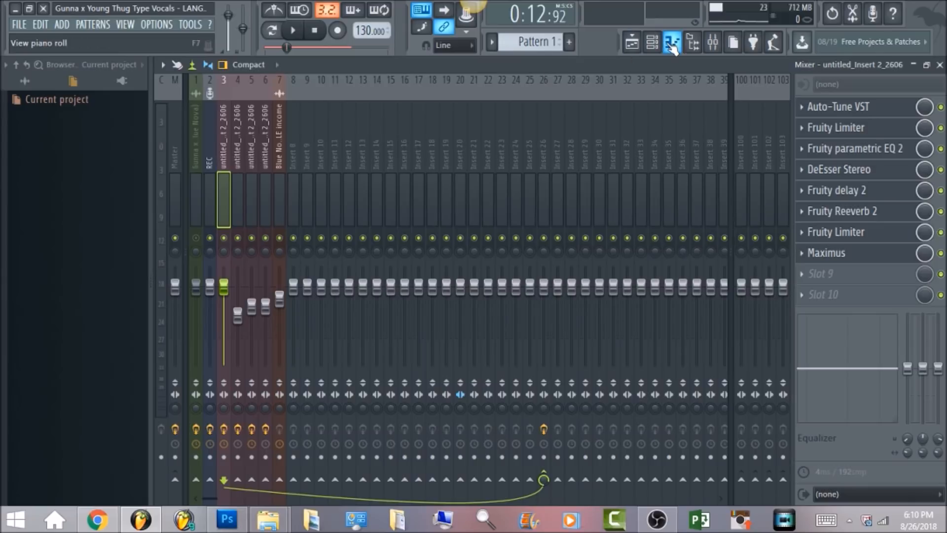
# Bypass every effect on the insert 3 vocal track except Auto-Tune VST.
pyautogui.click(940, 128)
pyautogui.click(940, 149)
pyautogui.click(940, 191)
pyautogui.click(940, 211)
pyautogui.click(940, 232)
pyautogui.click(941, 253)
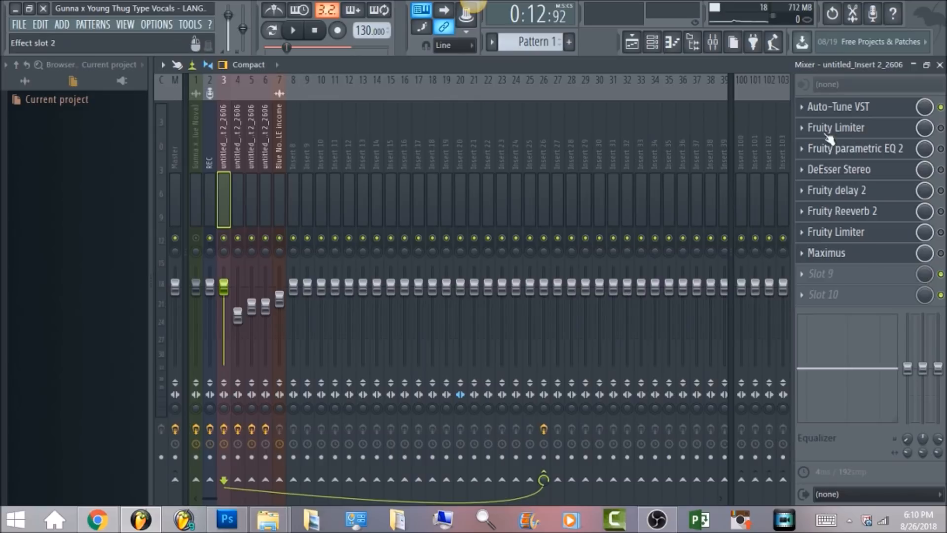
# Open Auto-Tune VST on the vocal track to examine its key, scale and retune speed settings, and close it.
pyautogui.click(838, 108)
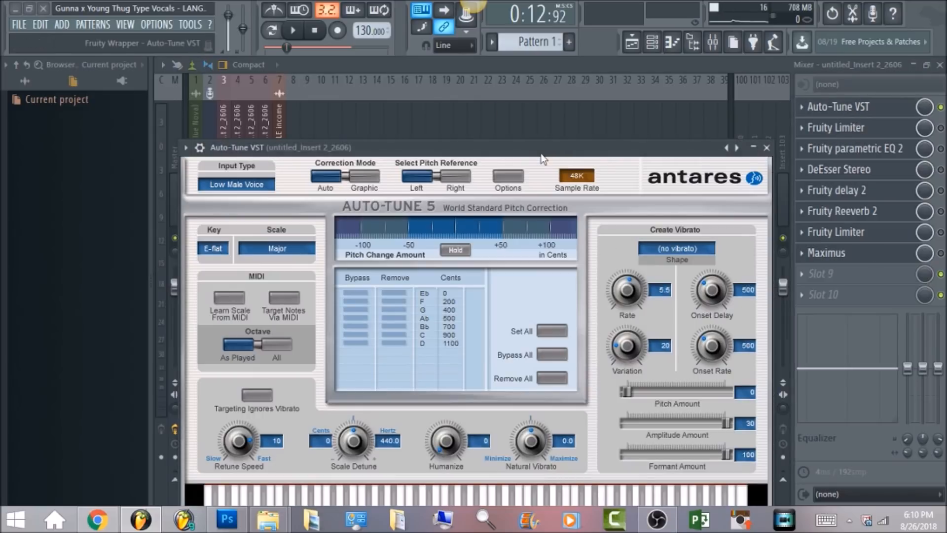
pyautogui.moveTo(543, 152); pyautogui.dragTo(548, 124)
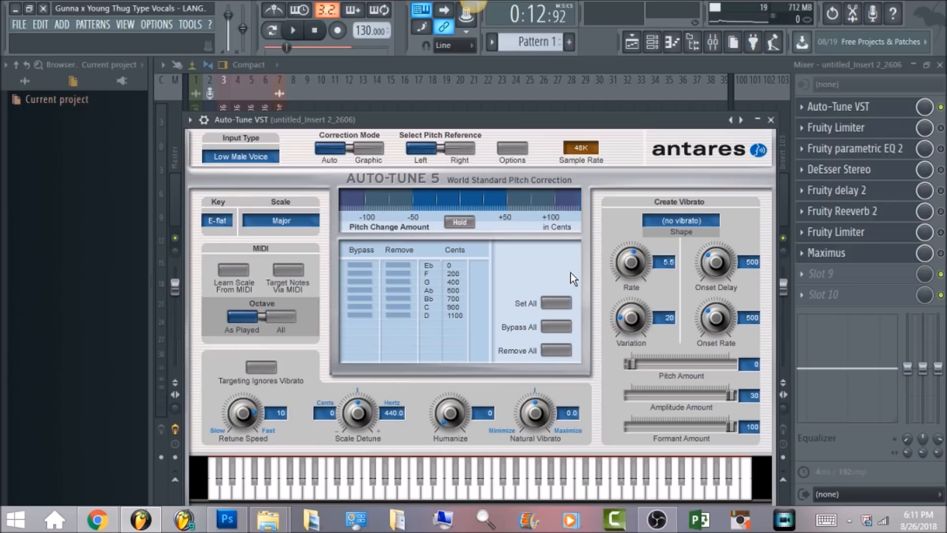
pyautogui.click(516, 73)
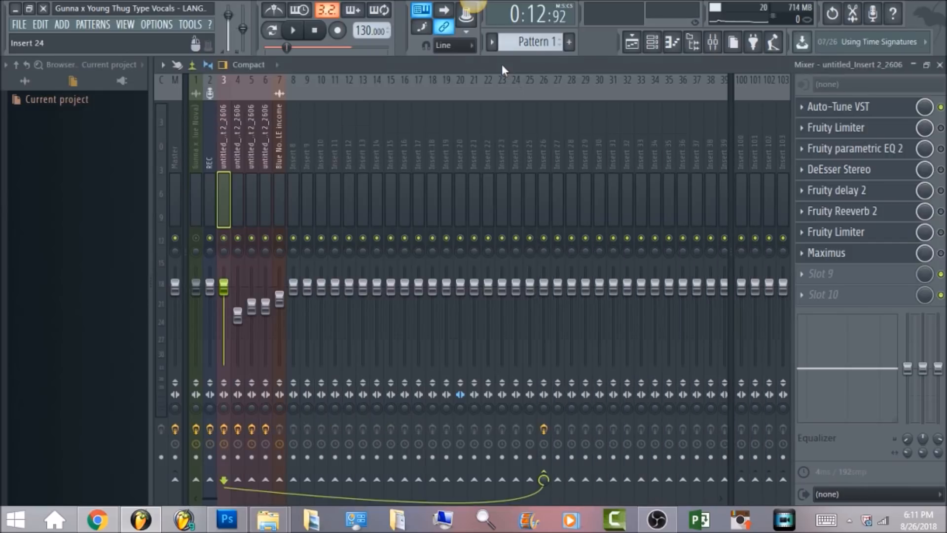
# Solo the insert 3 vocal track and bring up the routing options for insert 27.
pyautogui.rightClick(224, 239)
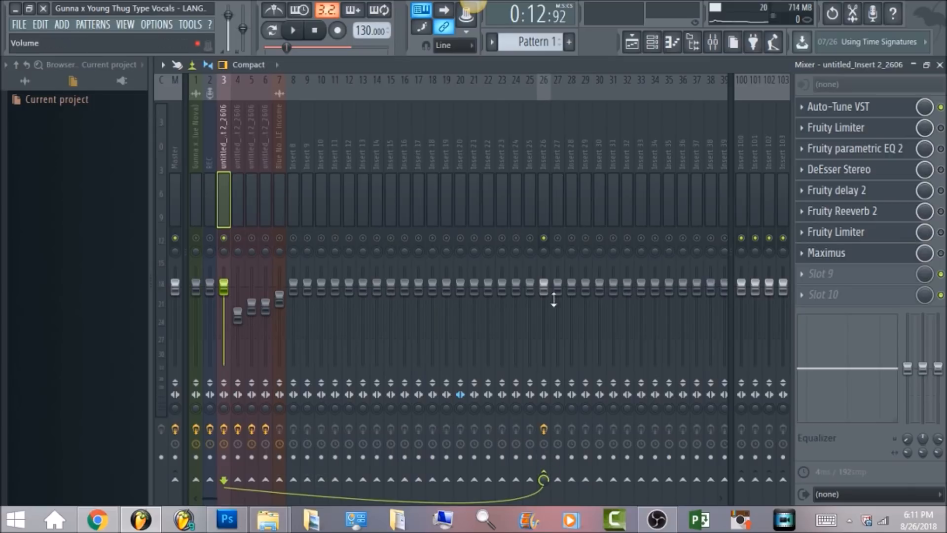
pyautogui.rightClick(561, 478)
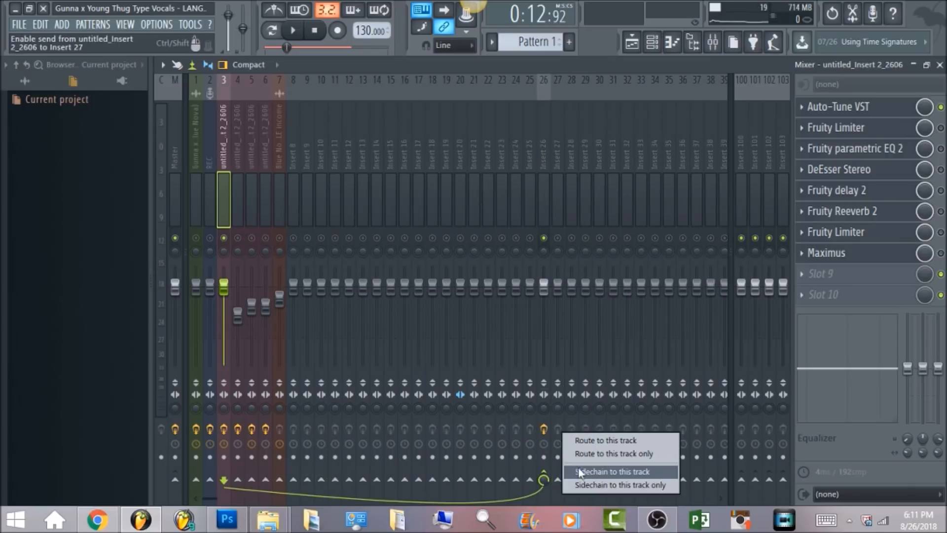
pyautogui.click(600, 458)
# Open the Fruity Limiter on insert 26 to examine its limiter settings, and close it.
pyautogui.click(547, 154)
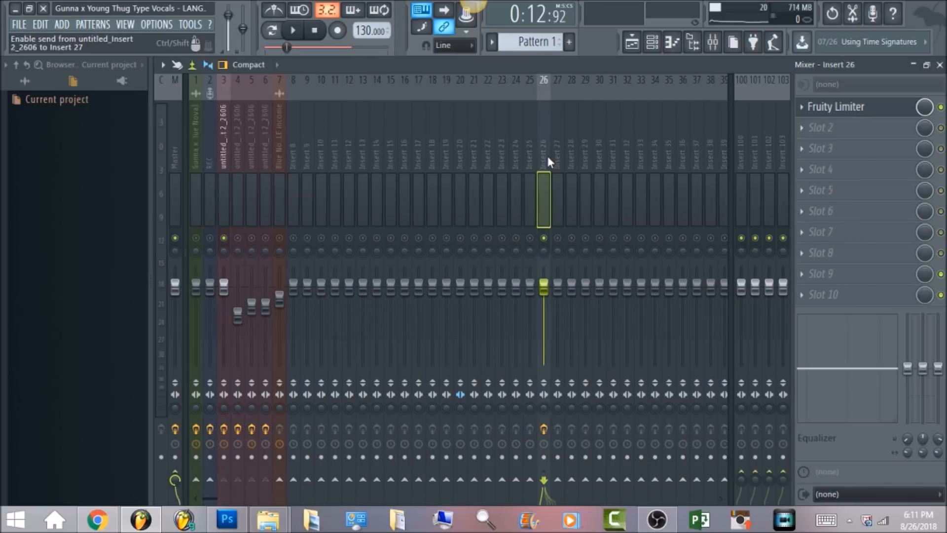
pyautogui.click(876, 115)
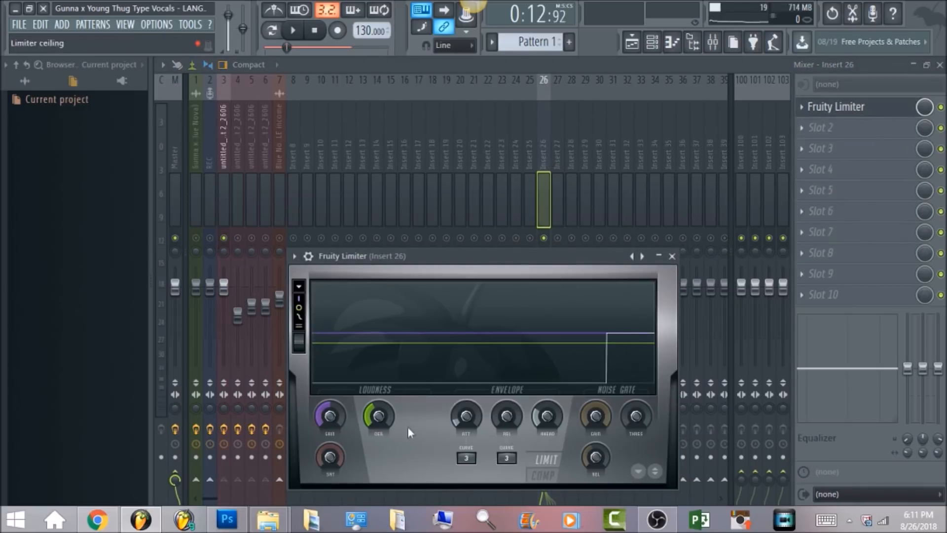
pyautogui.moveTo(506, 416); pyautogui.dragTo(507, 429)
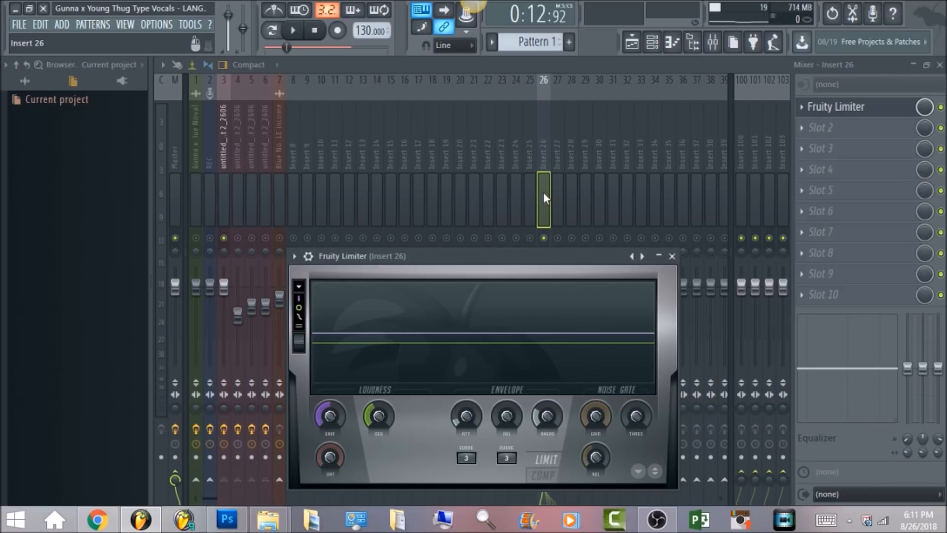
pyautogui.click(672, 256)
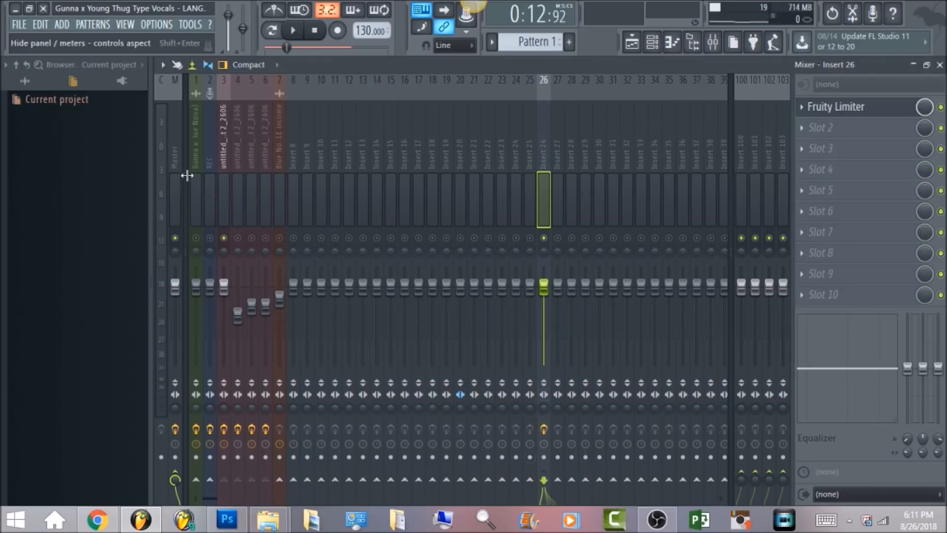
# Select the insert 3 vocal track and play back the vocal with only Auto-Tune active.
pyautogui.click(227, 159)
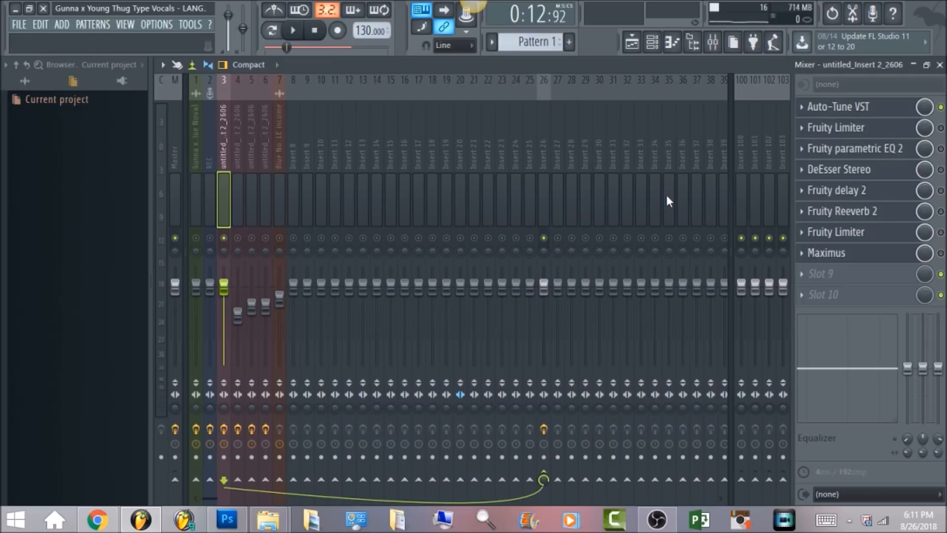
pyautogui.click(293, 30)
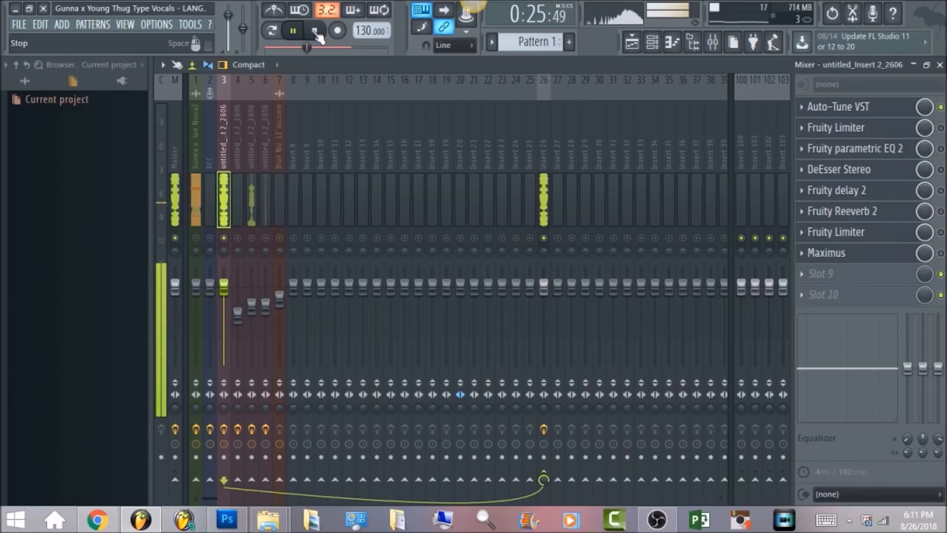
pyautogui.click(316, 31)
# Enable the Fruity Limiter in slot 2 of the vocal track and review its compressor settings.
pyautogui.click(940, 128)
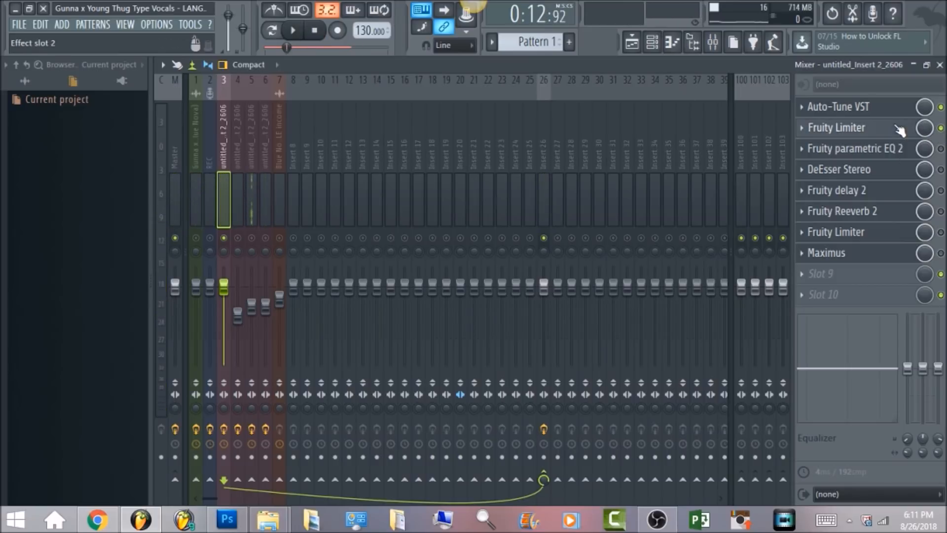
pyautogui.click(899, 130)
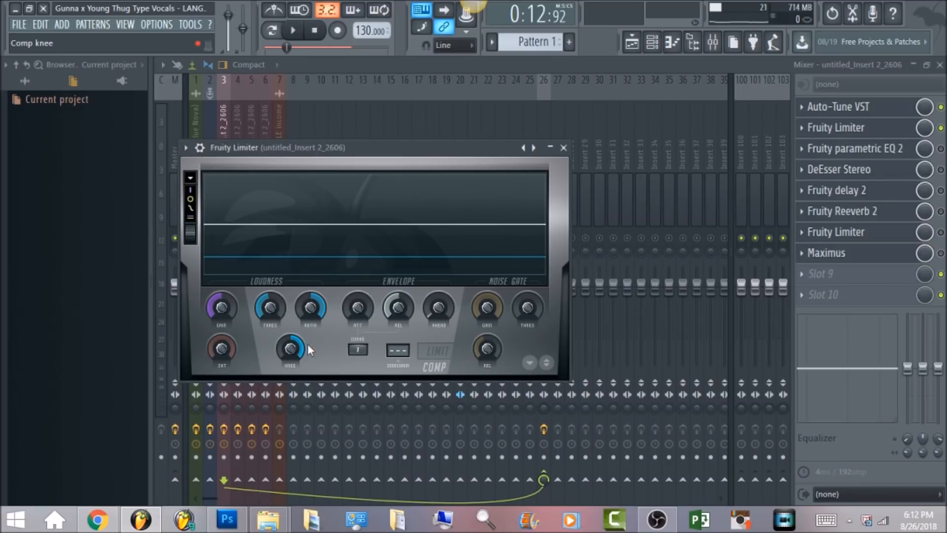
pyautogui.click(438, 308)
pyautogui.click(398, 308)
# Select bars 9 to 17 in the playlist timeline as the playback range.
pyautogui.click(640, 46)
pyautogui.click(288, 65)
pyautogui.moveTo(297, 94); pyautogui.dragTo(525, 137)
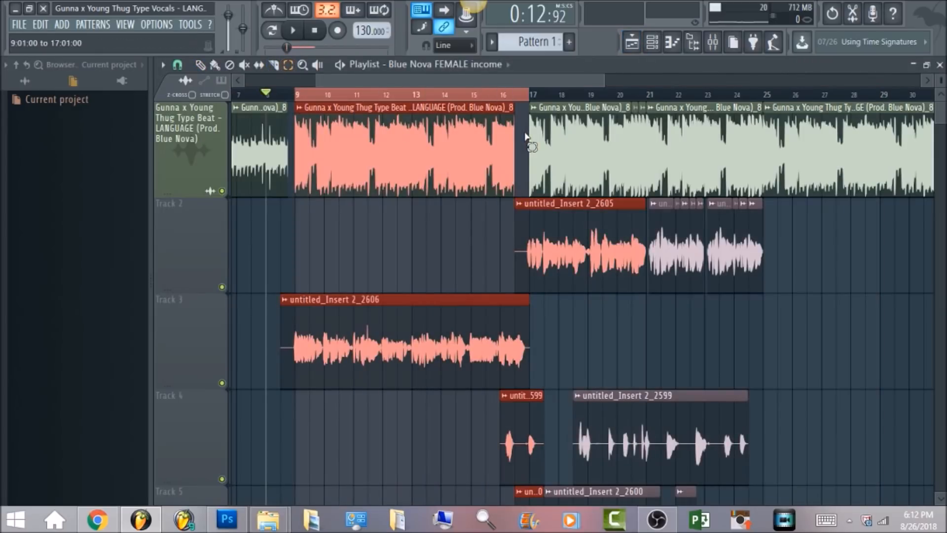
# Return to the mixer and play the selected vocal section with the slot 2 Fruity Limiter open.
pyautogui.click(712, 42)
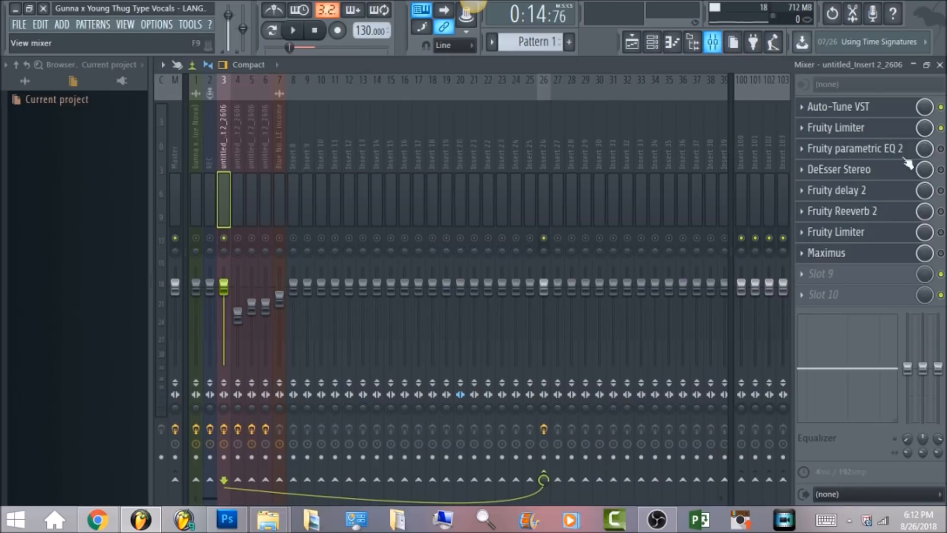
pyautogui.click(871, 129)
pyautogui.press('space')
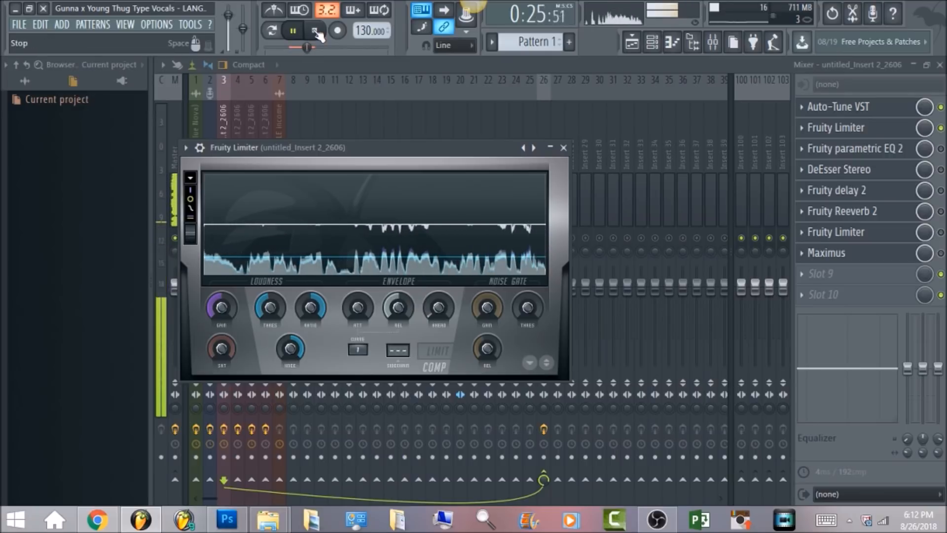
pyautogui.click(315, 31)
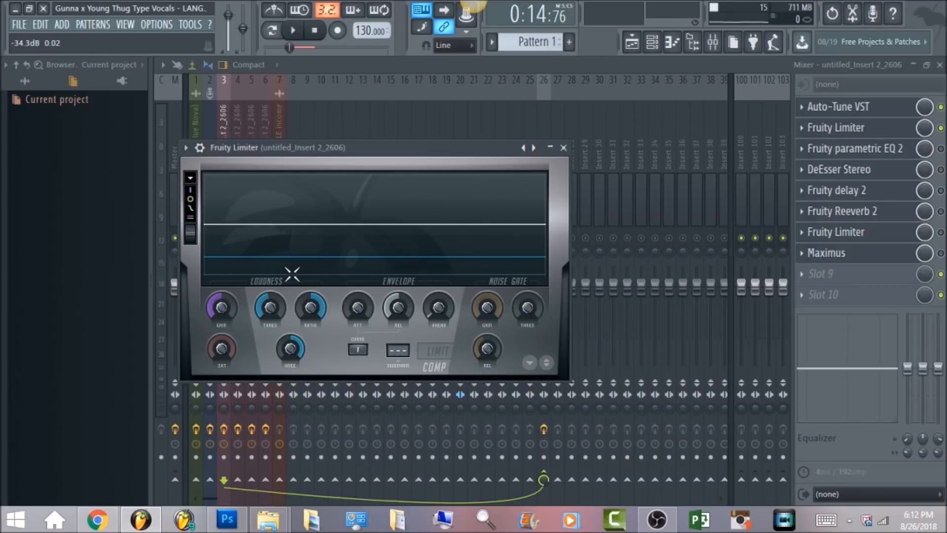
# Enable Fruity parametric EQ 2 on the vocal track, examine its curve and play the section through it.
pyautogui.click(874, 162)
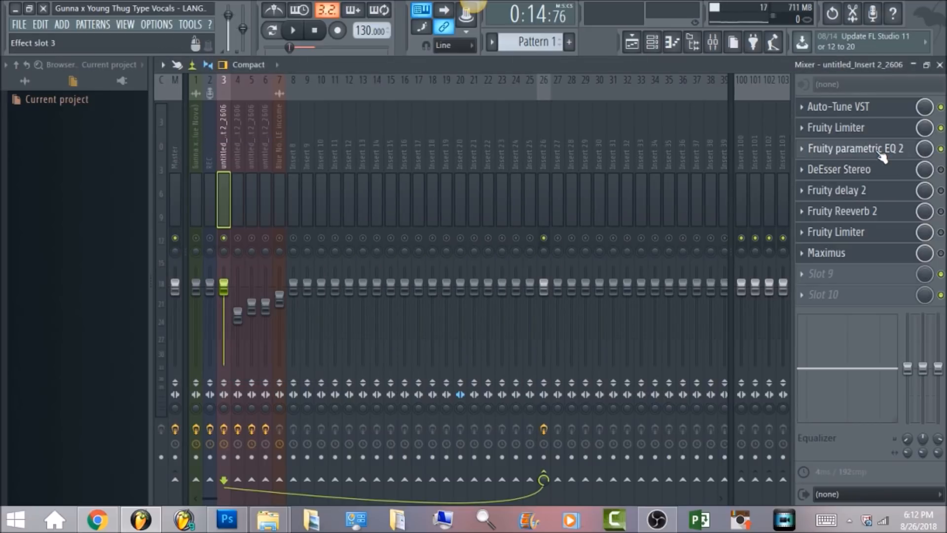
pyautogui.click(881, 157)
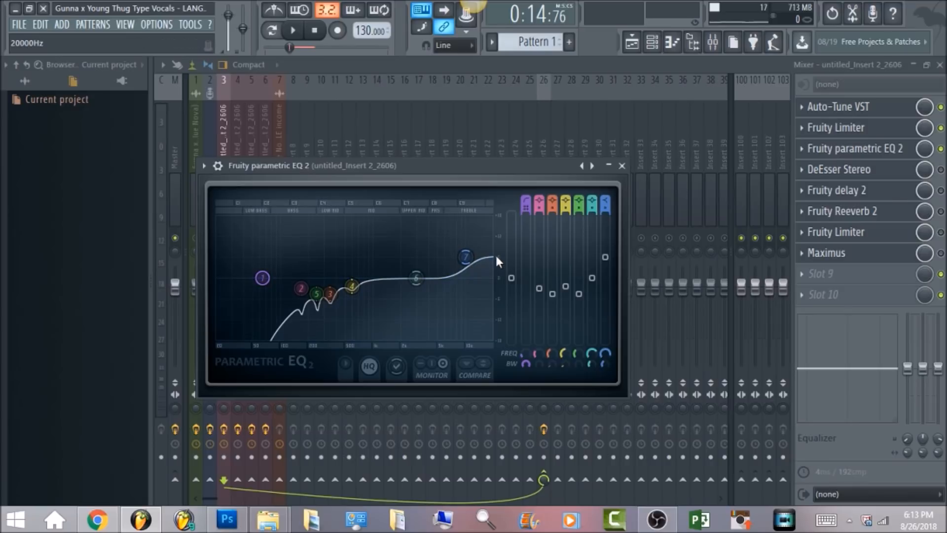
pyautogui.click(297, 40)
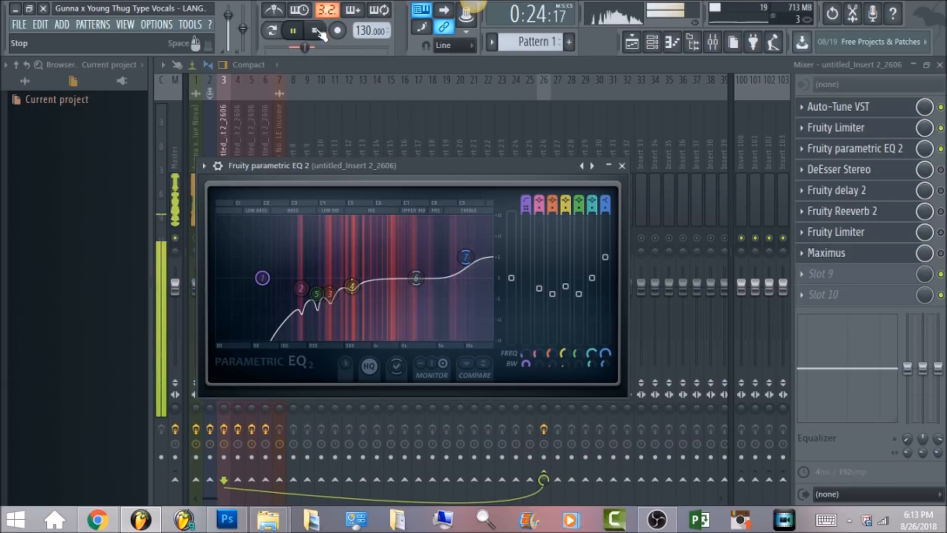
pyautogui.click(315, 31)
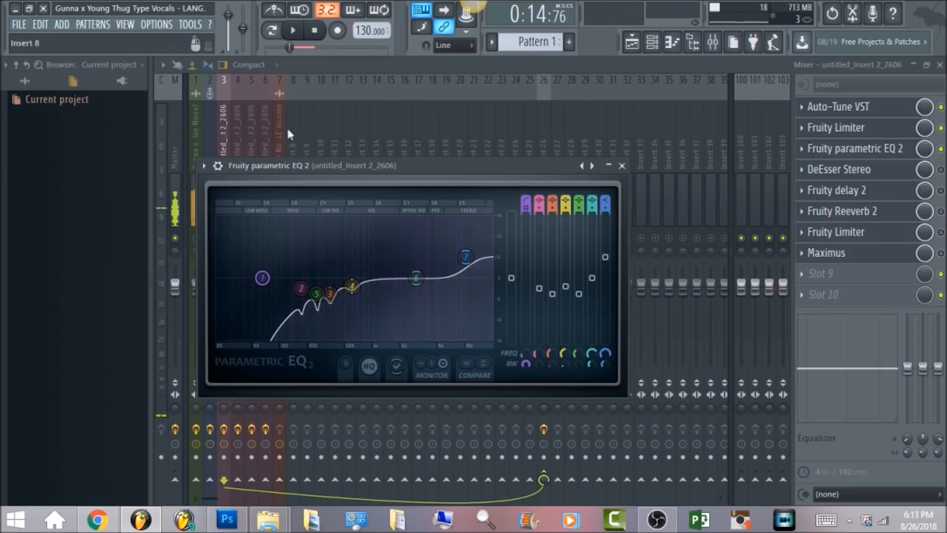
# Enable DeEsser Stereo on the vocal track, review its sidechain filter options and play the section through it.
pyautogui.click(942, 171)
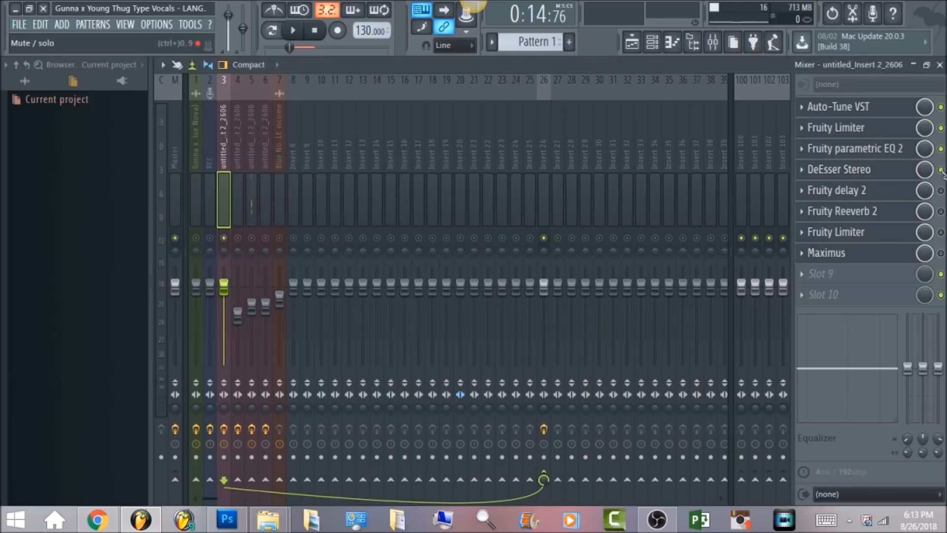
pyautogui.click(903, 176)
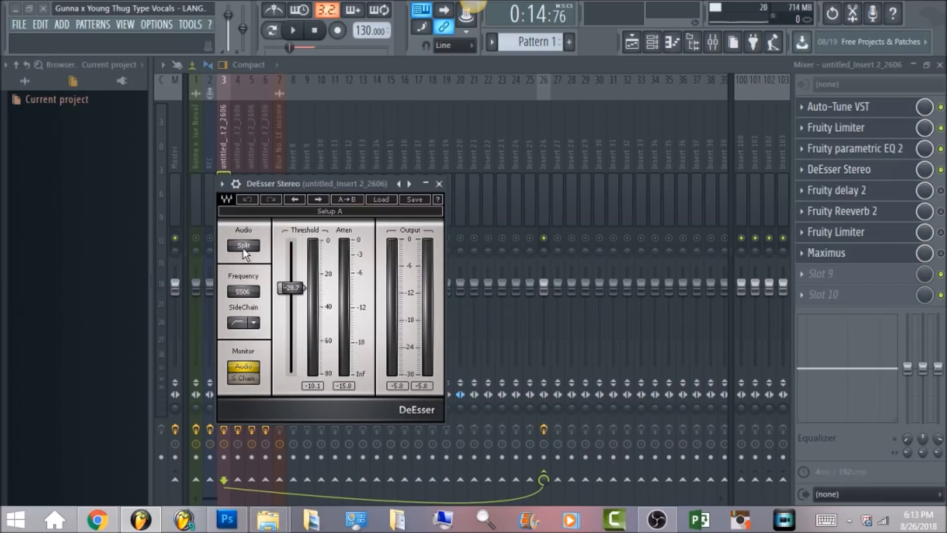
pyautogui.click(254, 322)
pyautogui.click(291, 353)
pyautogui.click(295, 32)
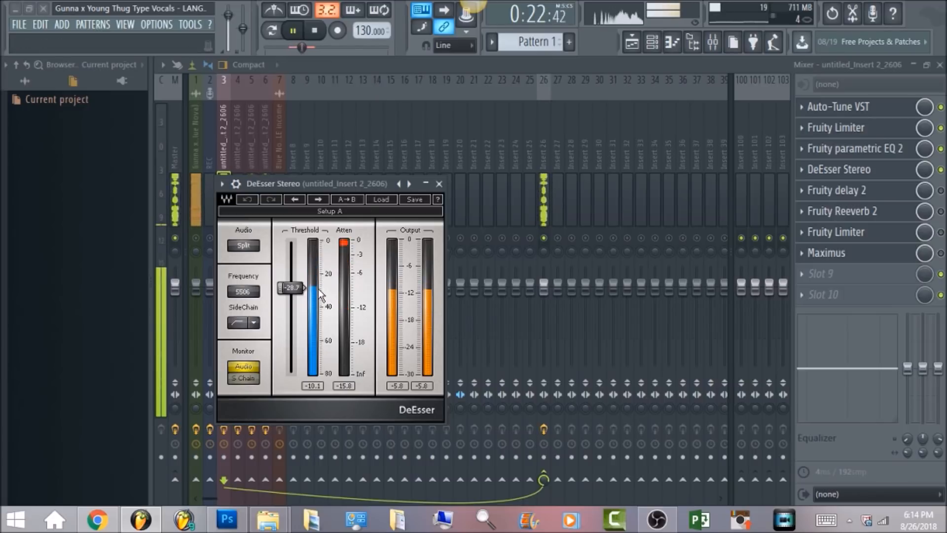
pyautogui.click(317, 31)
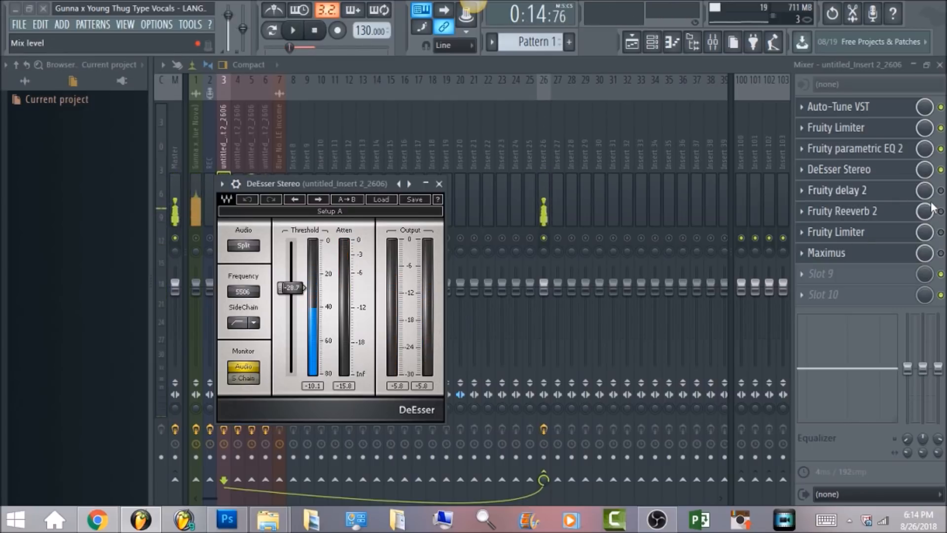
# Enable Fruity delay 2 on the vocal track, review its input volume and play the section through it.
pyautogui.click(940, 190)
pyautogui.click(887, 197)
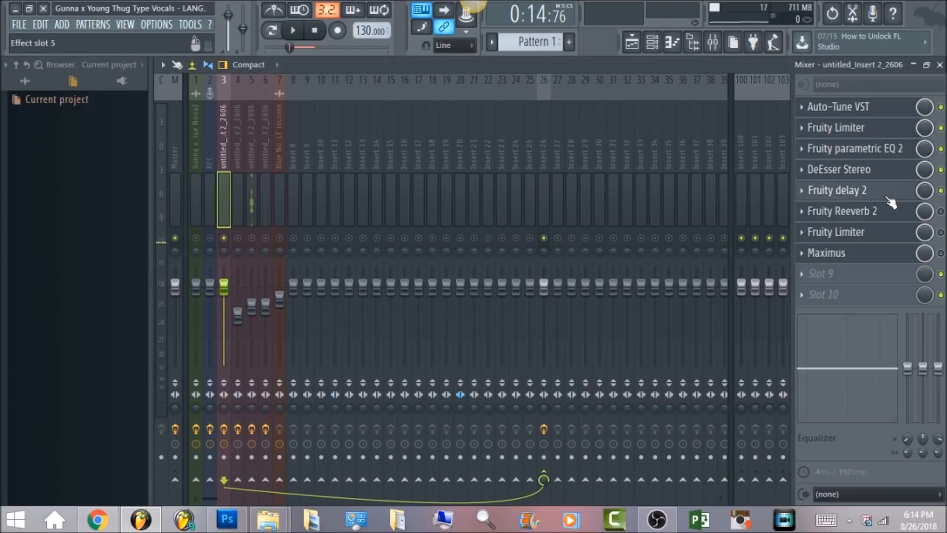
pyautogui.click(890, 201)
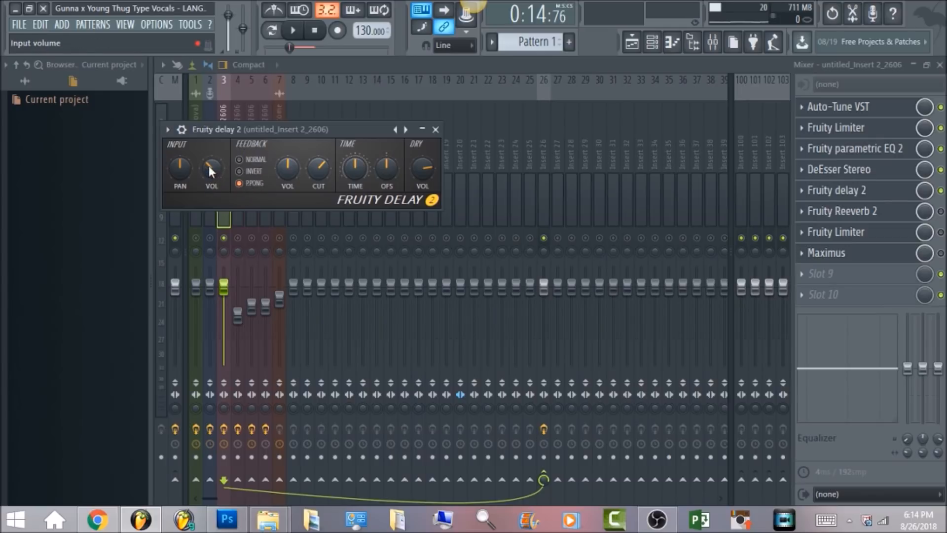
pyautogui.moveTo(209, 165); pyautogui.dragTo(209, 176)
pyautogui.click(293, 30)
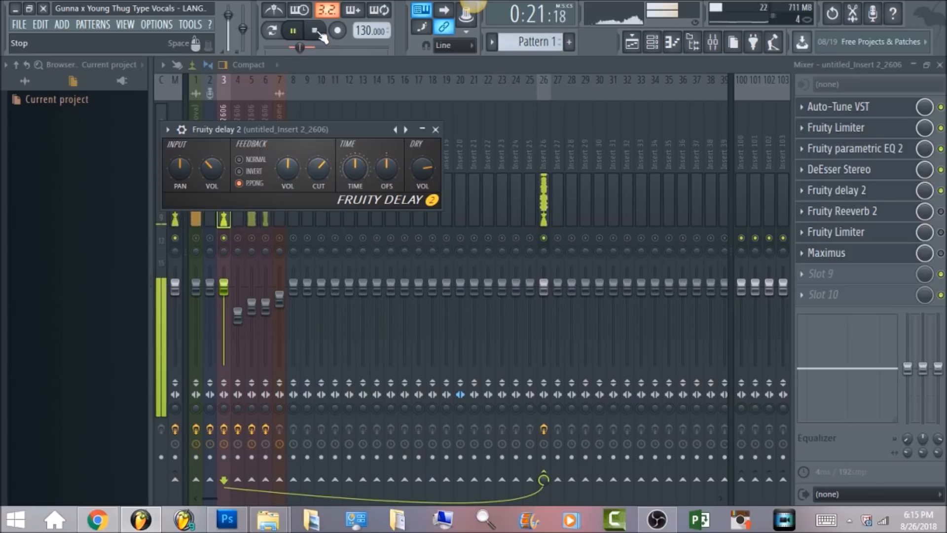
pyautogui.click(314, 31)
# Enable Fruity Reeverb 2 on the vocal track, review its high cut and play the section through it.
pyautogui.click(940, 212)
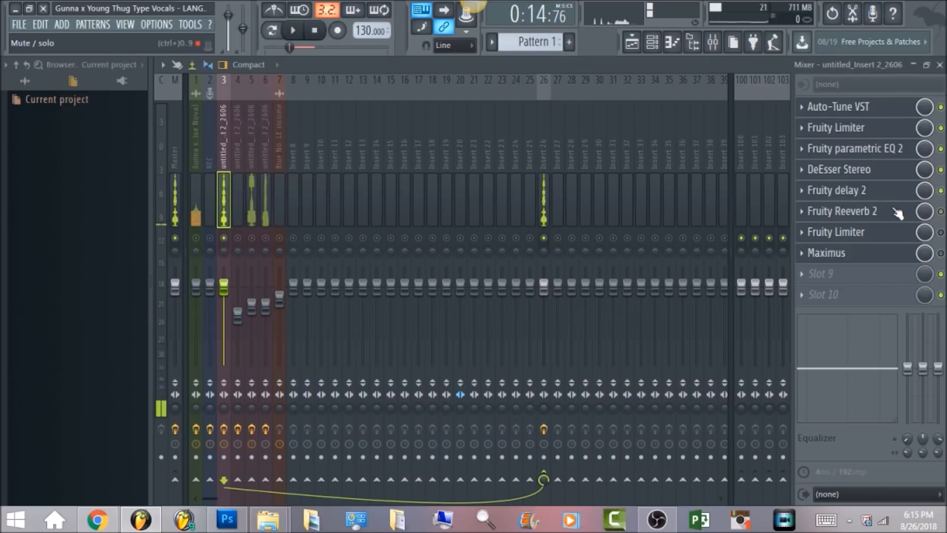
pyautogui.click(897, 213)
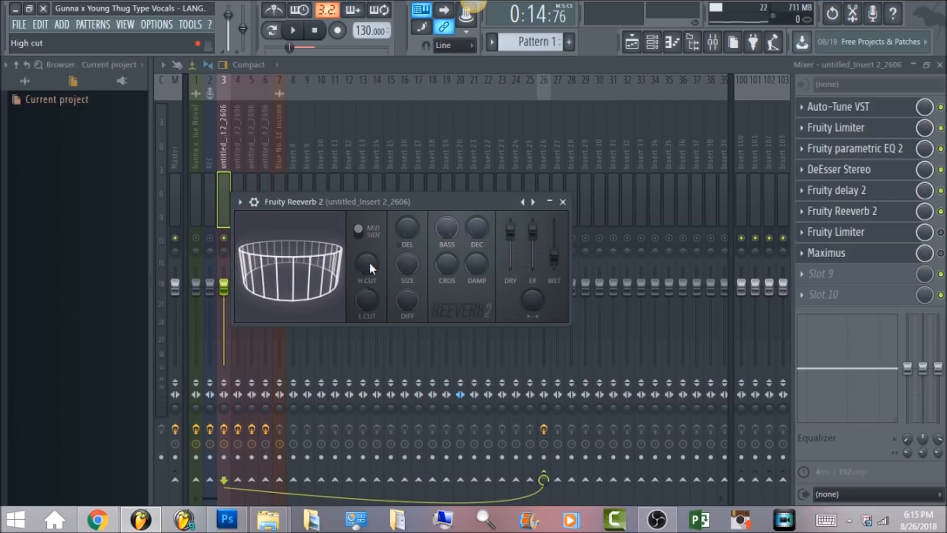
pyautogui.moveTo(369, 263)
pyautogui.mouseDown()
pyautogui.moveTo(369, 291)
pyautogui.moveTo(368, 265)
pyautogui.mouseUp()
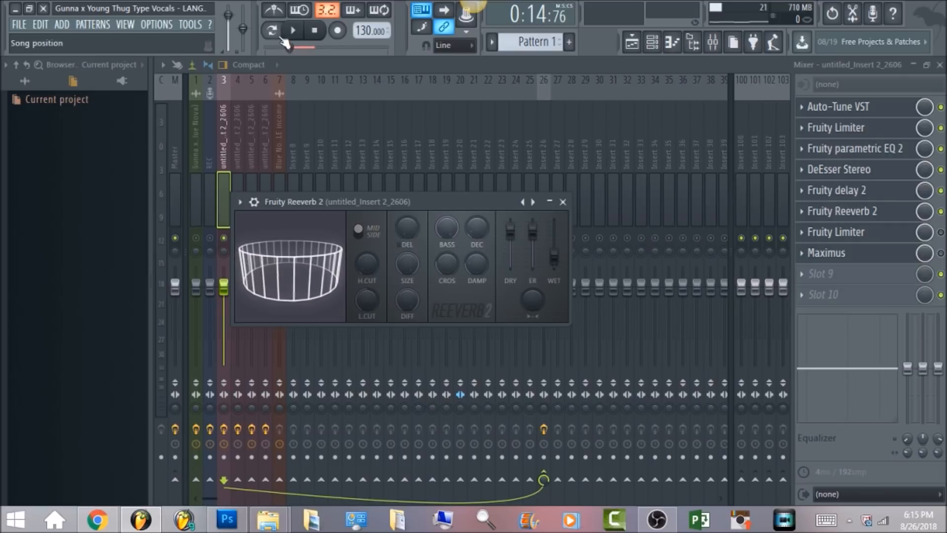
pyautogui.click(300, 33)
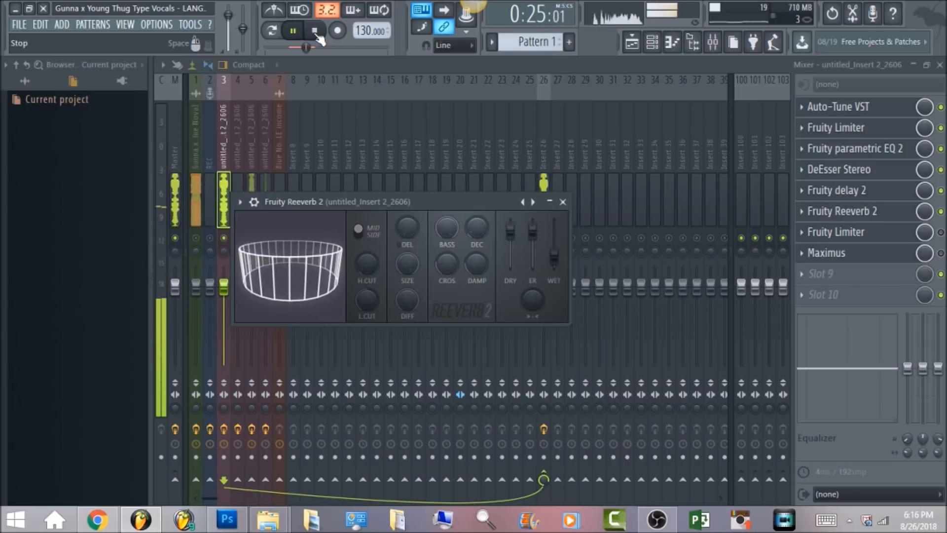
pyautogui.click(315, 31)
# Enable the slot 7 Fruity Limiter on the vocal track, review its attack setting and play the section through it.
pyautogui.click(941, 233)
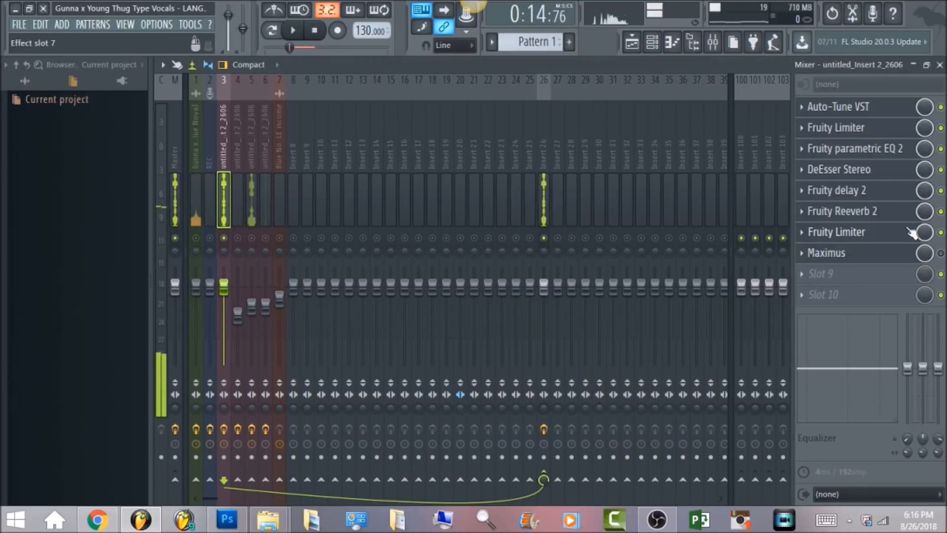
pyautogui.click(905, 239)
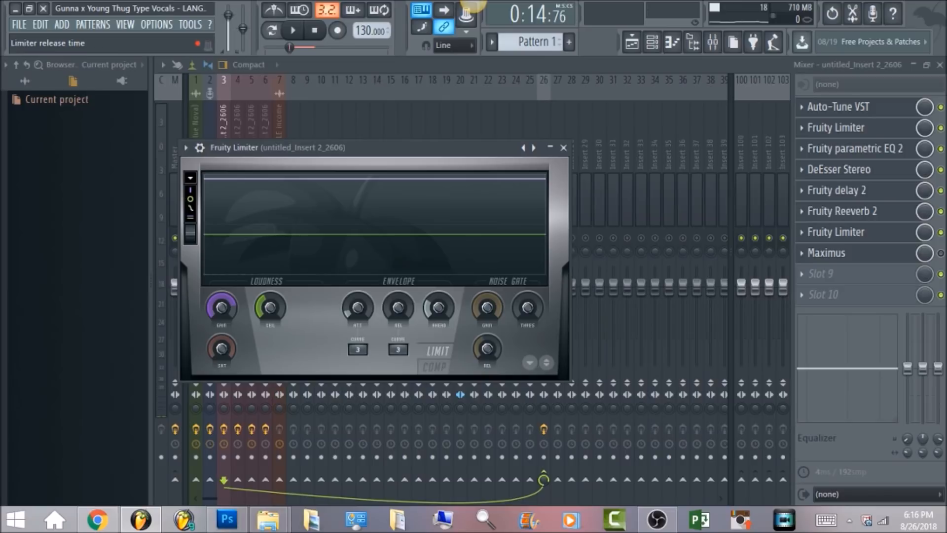
pyautogui.click(357, 308)
pyautogui.click(293, 30)
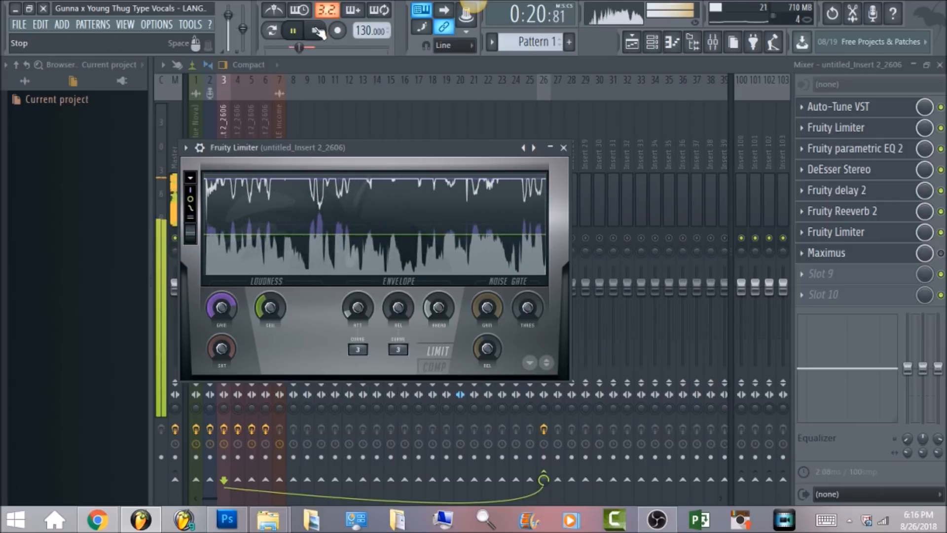
pyautogui.click(316, 30)
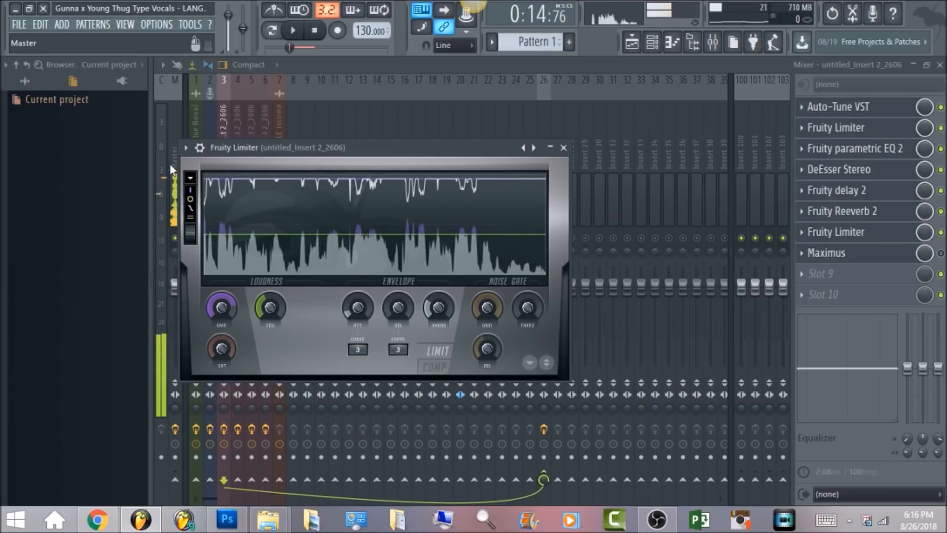
# Enable Maximus on the vocal track, reposition its window to show all controls and view the high, mid and low bands.
pyautogui.click(940, 253)
pyautogui.click(890, 256)
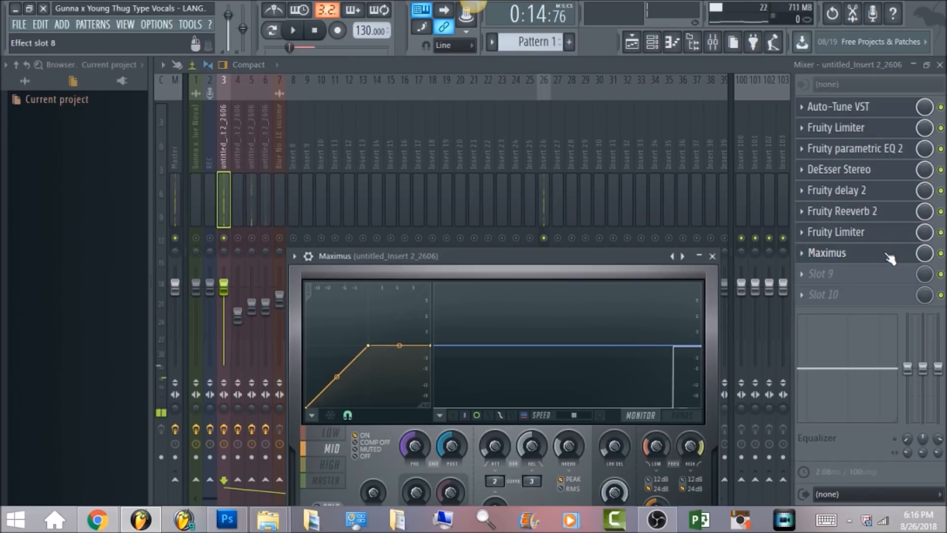
pyautogui.moveTo(562, 255); pyautogui.dragTo(558, 125)
pyautogui.click(329, 334)
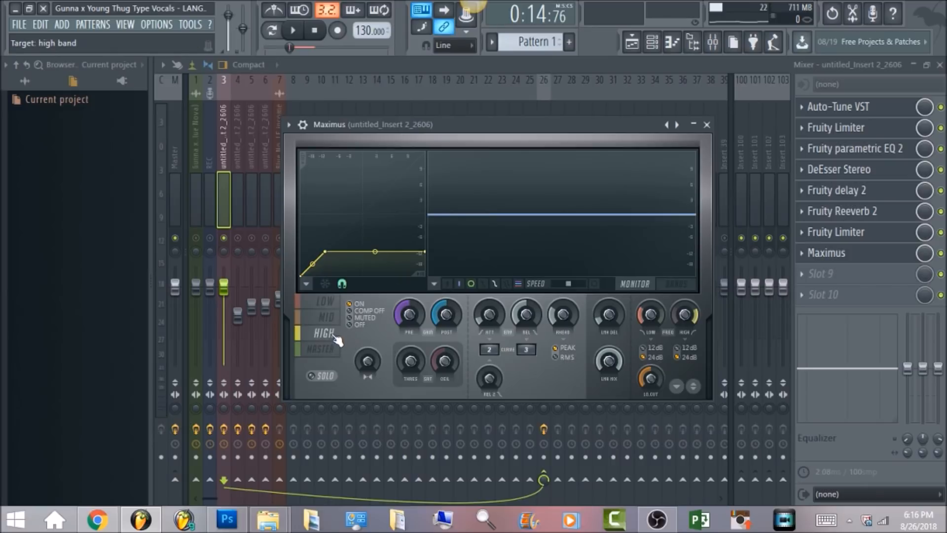
pyautogui.click(327, 319)
pyautogui.click(325, 301)
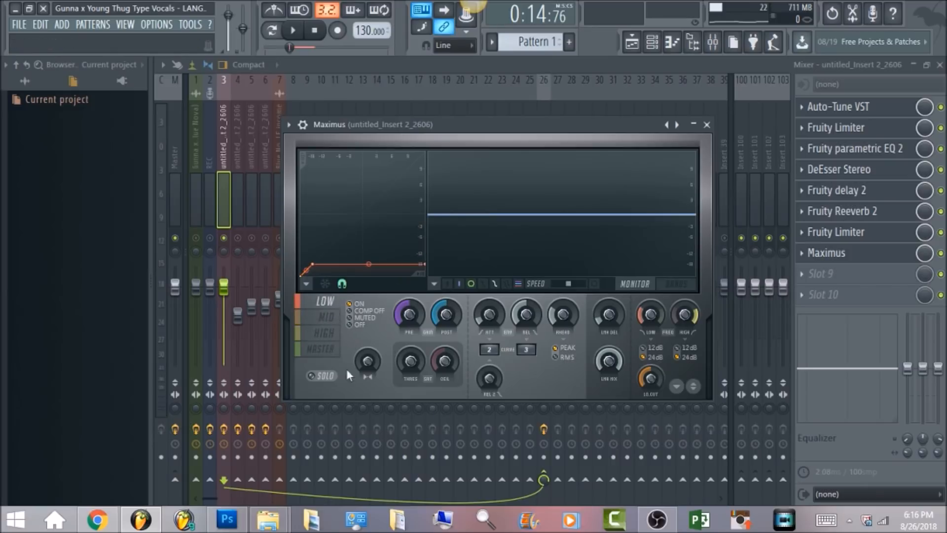
# Examine the Maximus curve points of the high band, the mid and low curves, and the master band's saturation ceiling.
pyautogui.click(325, 335)
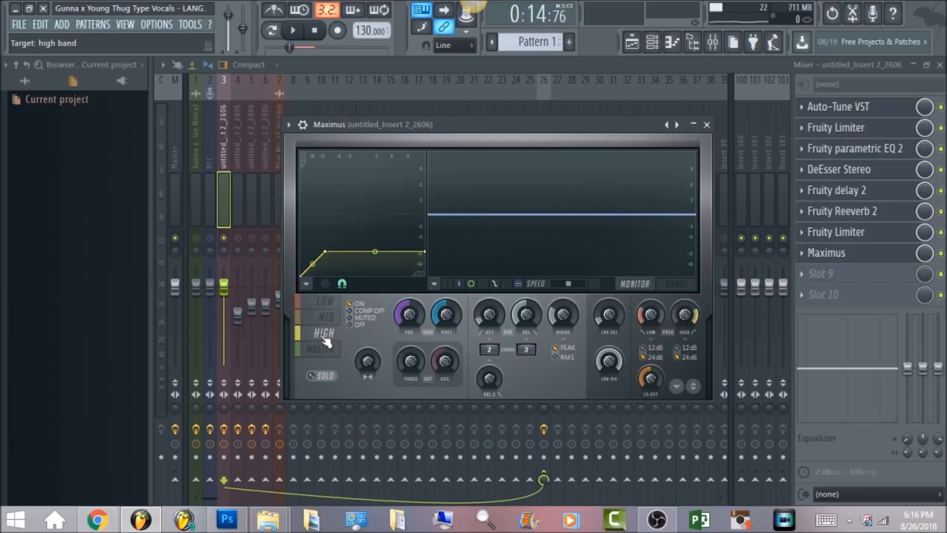
pyautogui.moveTo(427, 252)
pyautogui.mouseDown()
pyautogui.moveTo(426, 226)
pyautogui.moveTo(426, 255)
pyautogui.mouseUp()
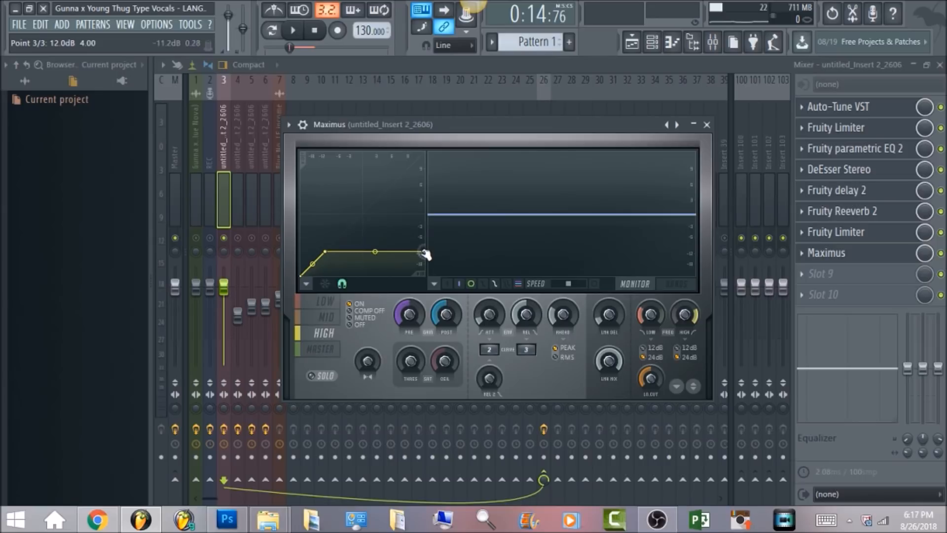
pyautogui.moveTo(325, 252)
pyautogui.mouseDown()
pyautogui.moveTo(331, 243)
pyautogui.moveTo(325, 251)
pyautogui.mouseUp()
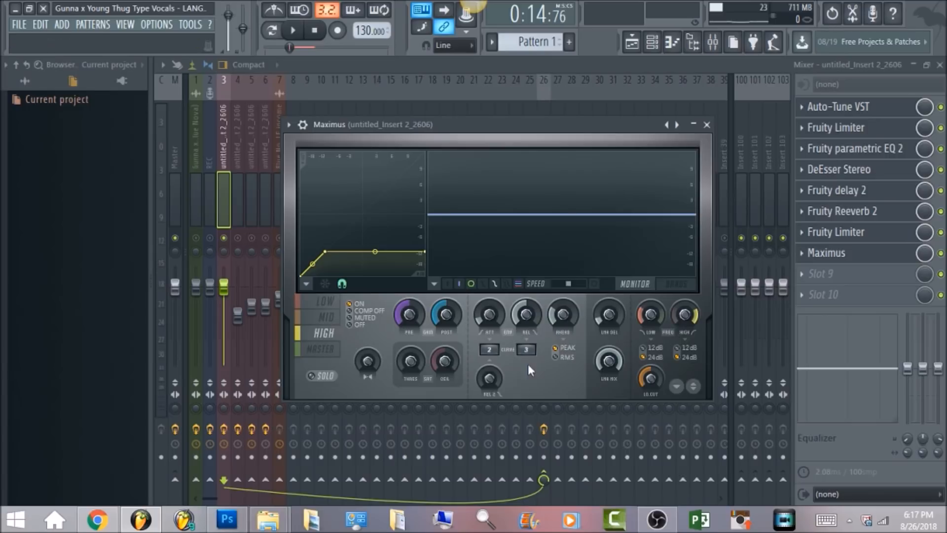
pyautogui.click(331, 326)
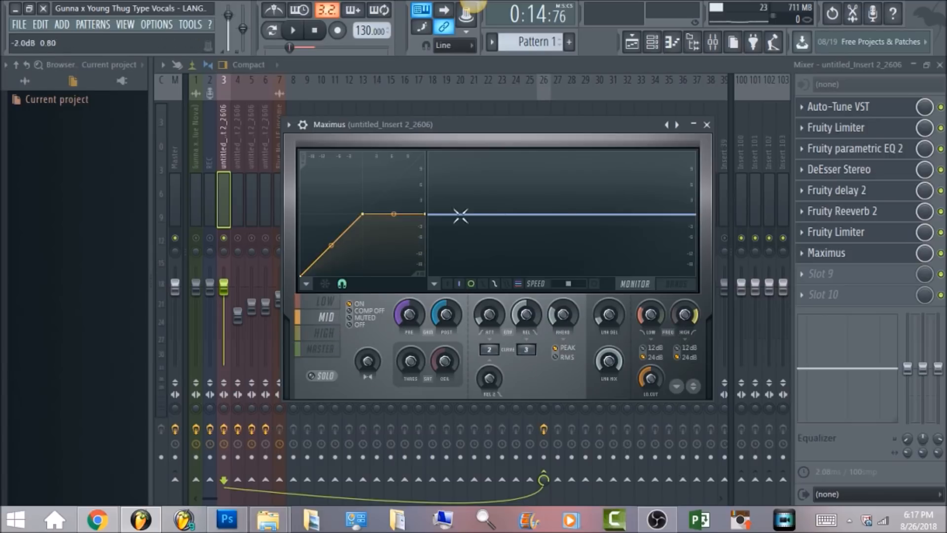
pyautogui.click(325, 302)
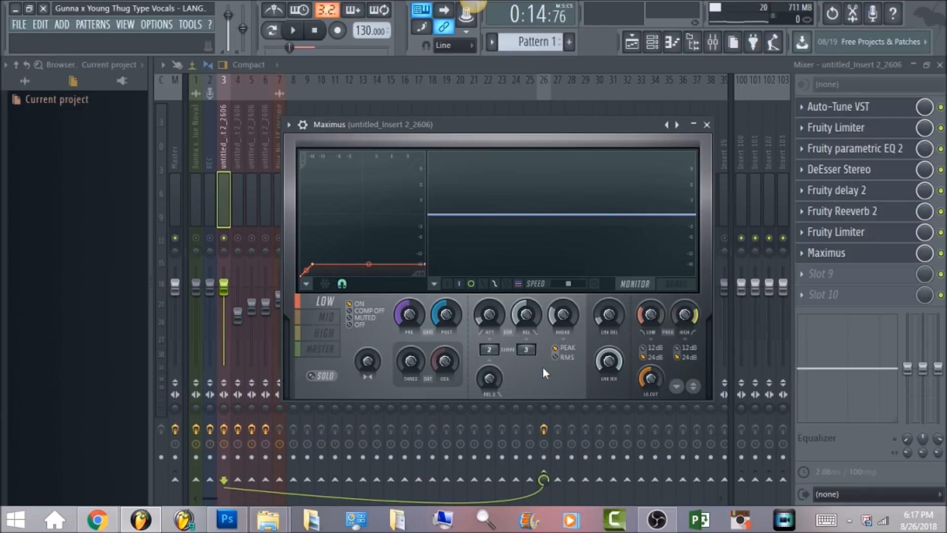
pyautogui.click(329, 350)
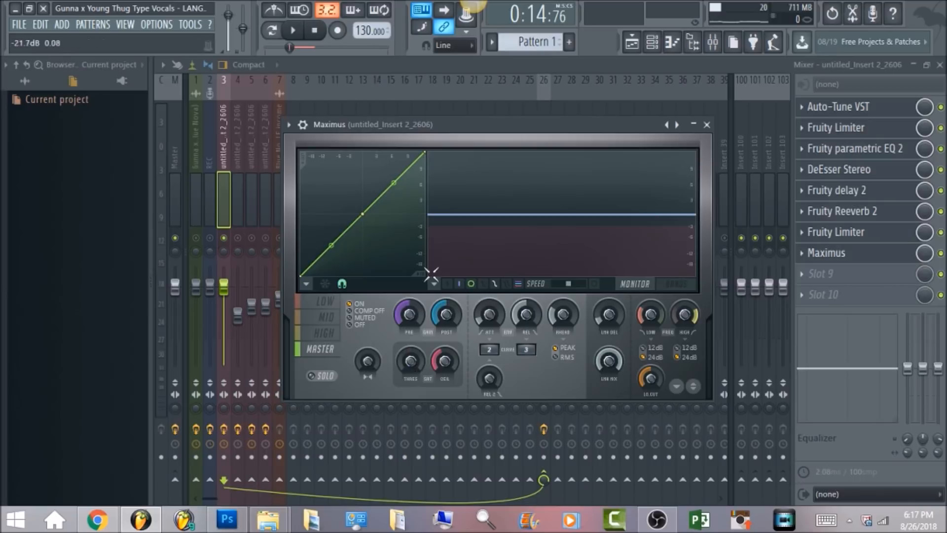
pyautogui.moveTo(446, 360); pyautogui.dragTo(445, 367)
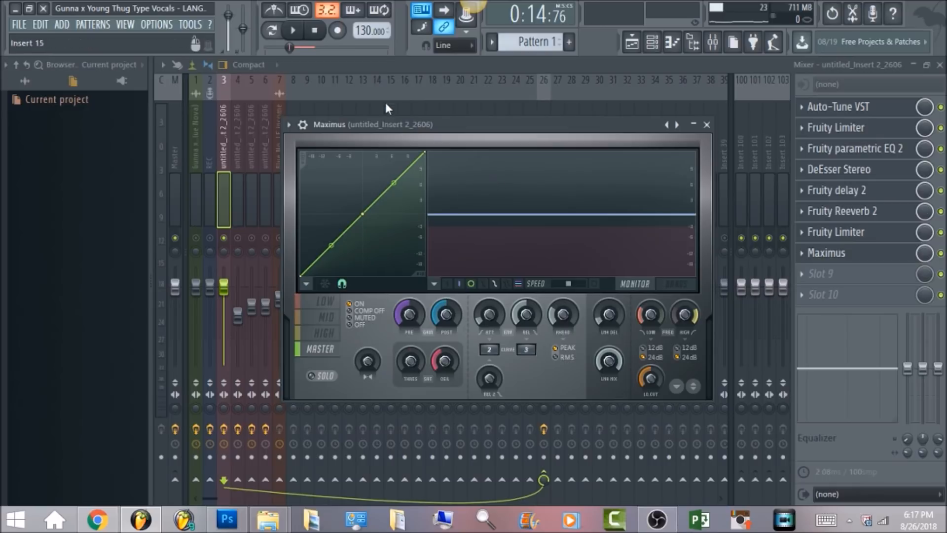
# Play the vocal section while viewing the high, mid and low bands in Maximus, then stop and return to the master band.
pyautogui.click(294, 31)
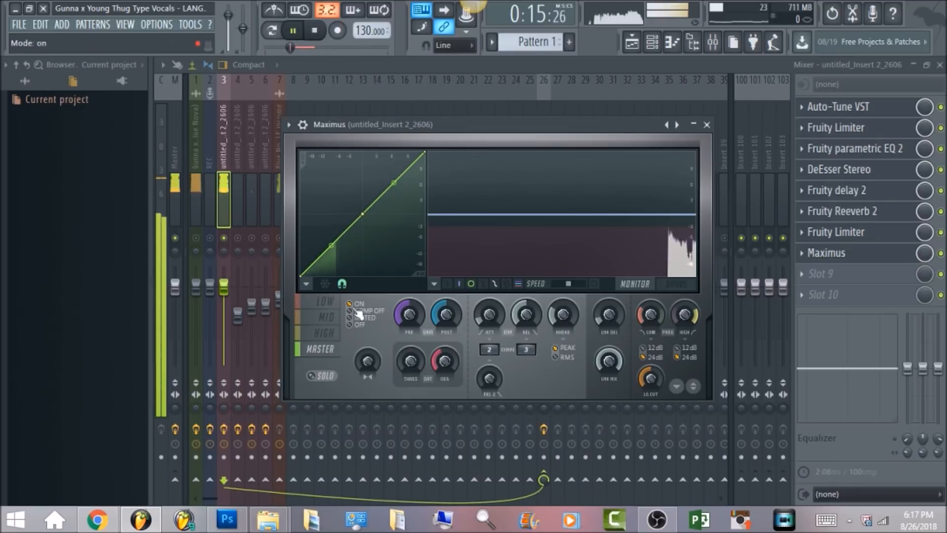
pyautogui.click(328, 333)
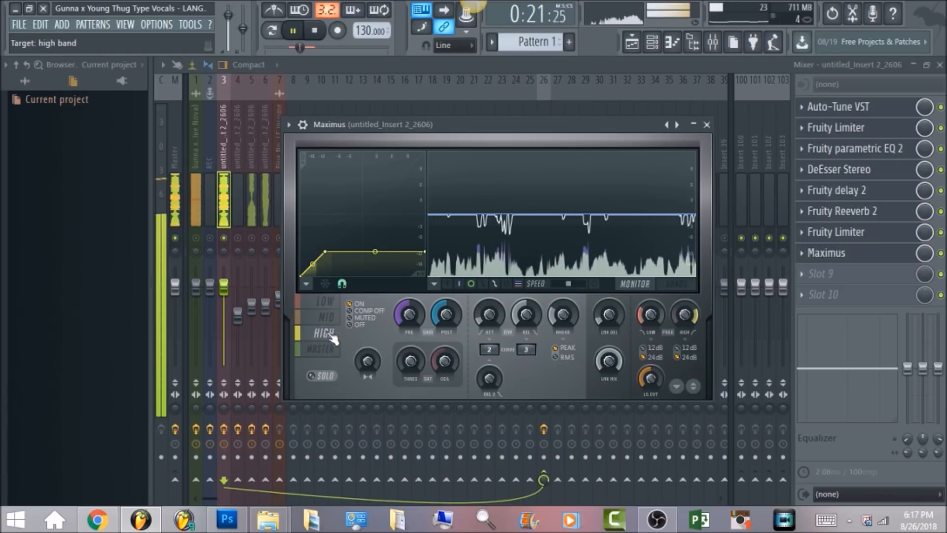
pyautogui.click(325, 317)
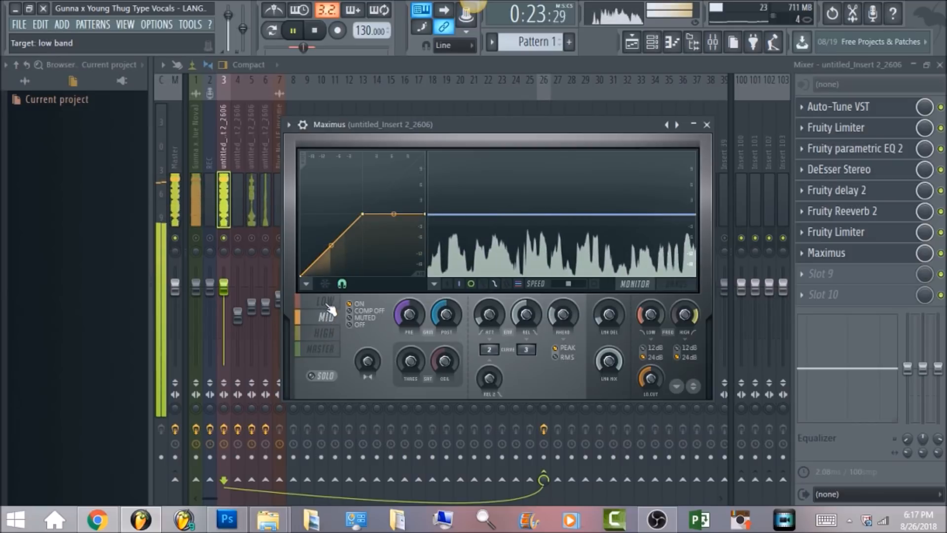
pyautogui.click(325, 302)
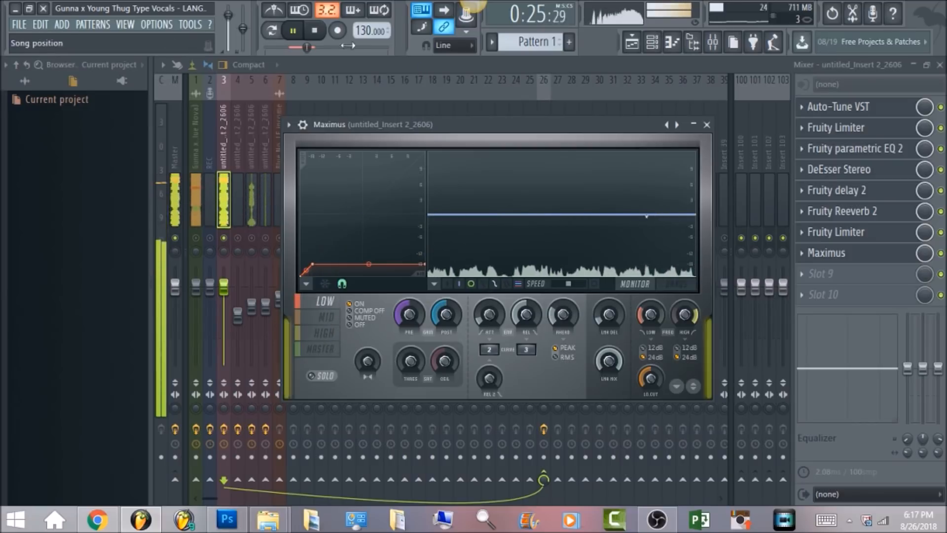
pyautogui.click(319, 33)
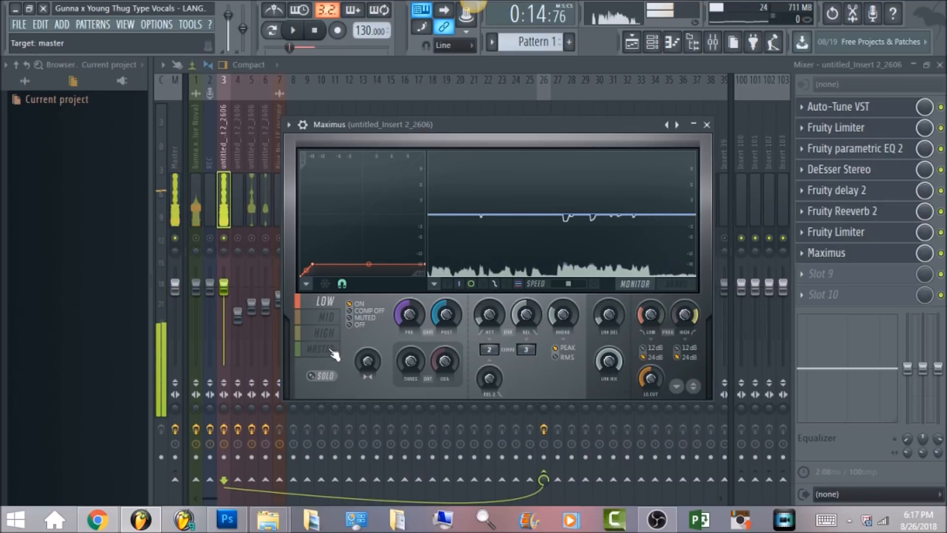
pyautogui.click(328, 349)
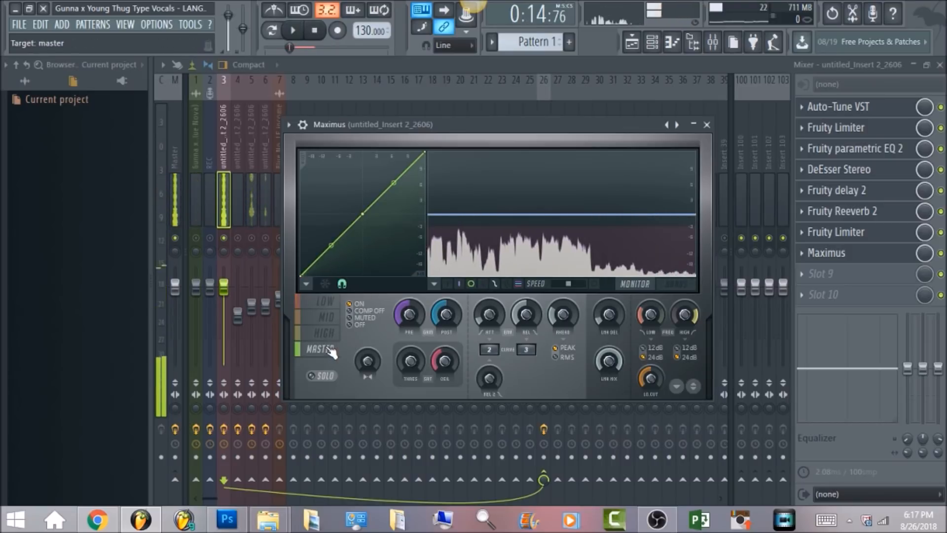
# Look up the options for opening and saving the mixer track state of insert 3 without choosing any.
pyautogui.click(223, 143)
pyautogui.rightClick(223, 143)
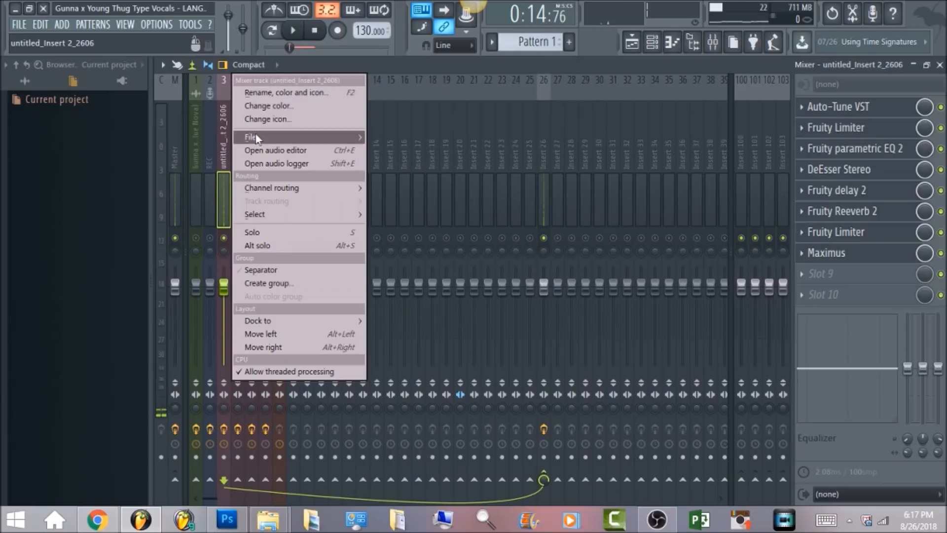
pyautogui.moveTo(255, 136)
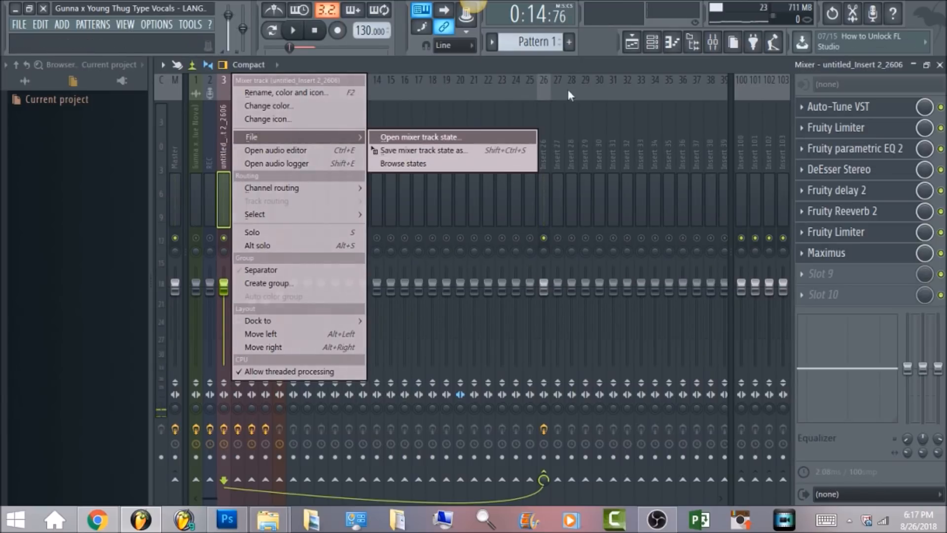
pyautogui.click(590, 64)
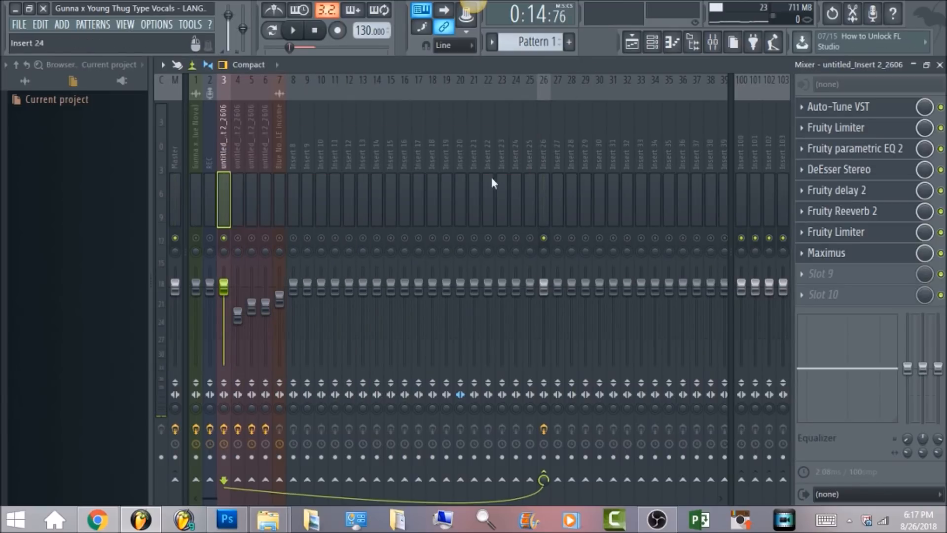
# Select mixer track 4 and review its Fruity parametric EQ 2 curve and Fruity Reeverb 2 settings.
pyautogui.click(238, 151)
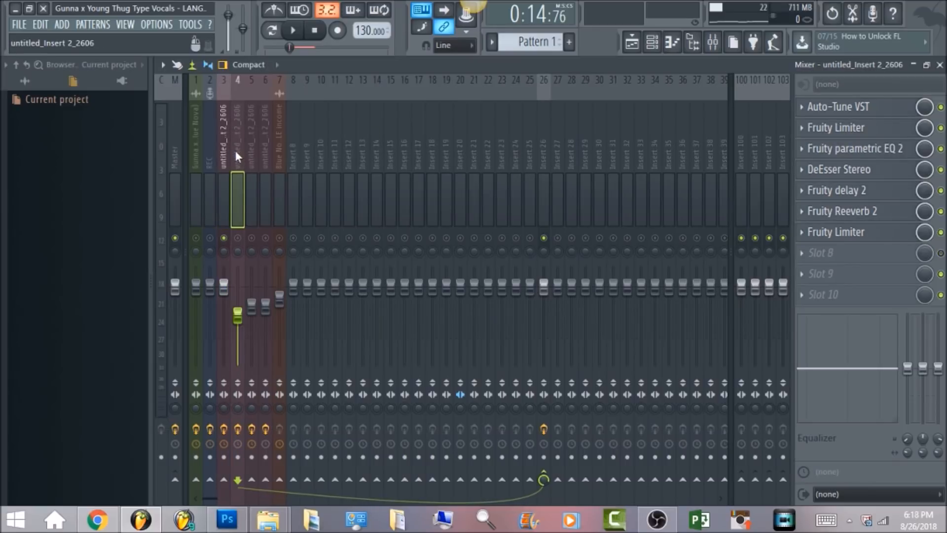
pyautogui.click(882, 153)
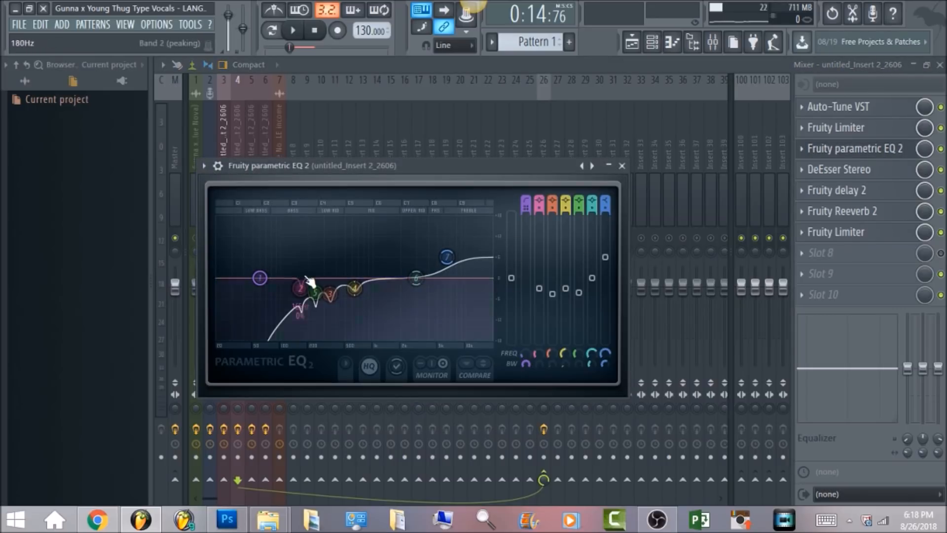
pyautogui.click(878, 213)
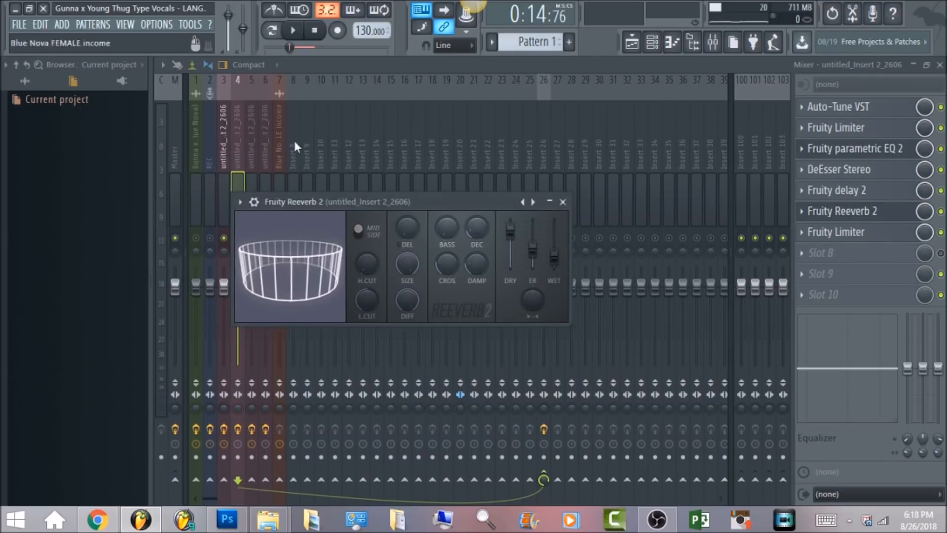
# Compare the effect chains on mixer tracks 4, 5 and 6, finishing on track 5.
pyautogui.click(253, 152)
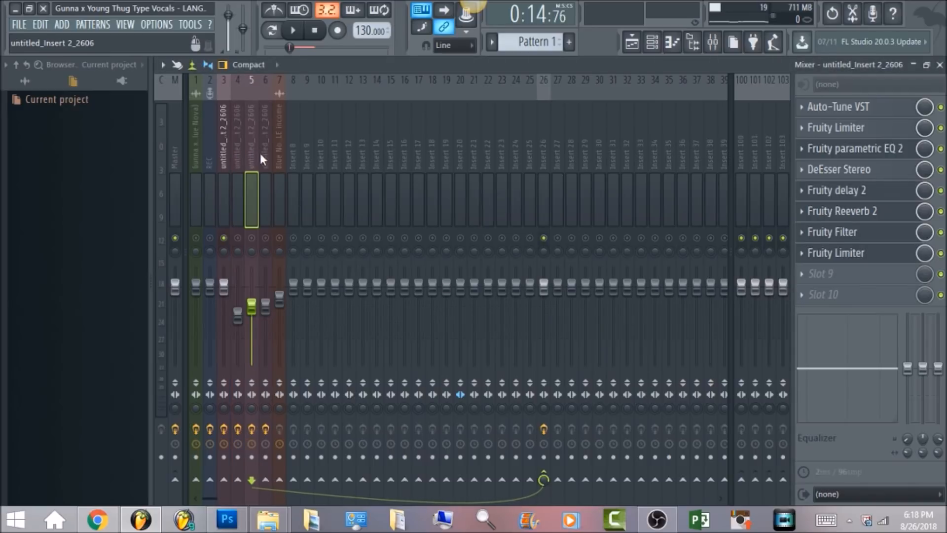
pyautogui.click(265, 156)
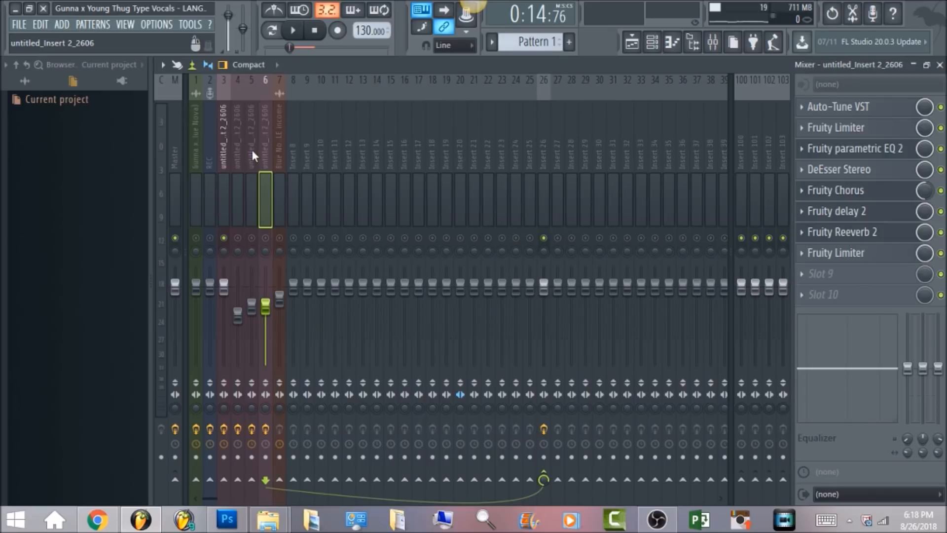
pyautogui.click(251, 150)
pyautogui.click(228, 152)
pyautogui.click(251, 155)
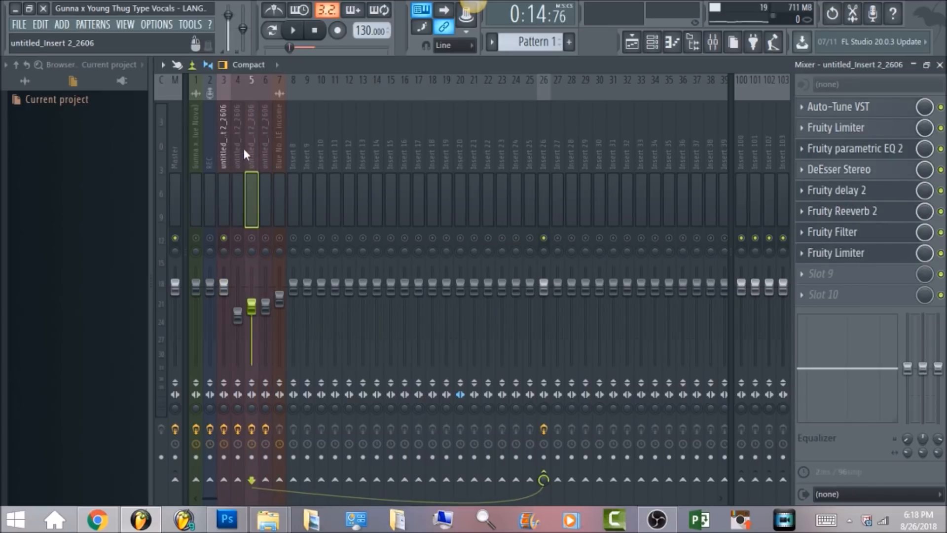
pyautogui.click(242, 148)
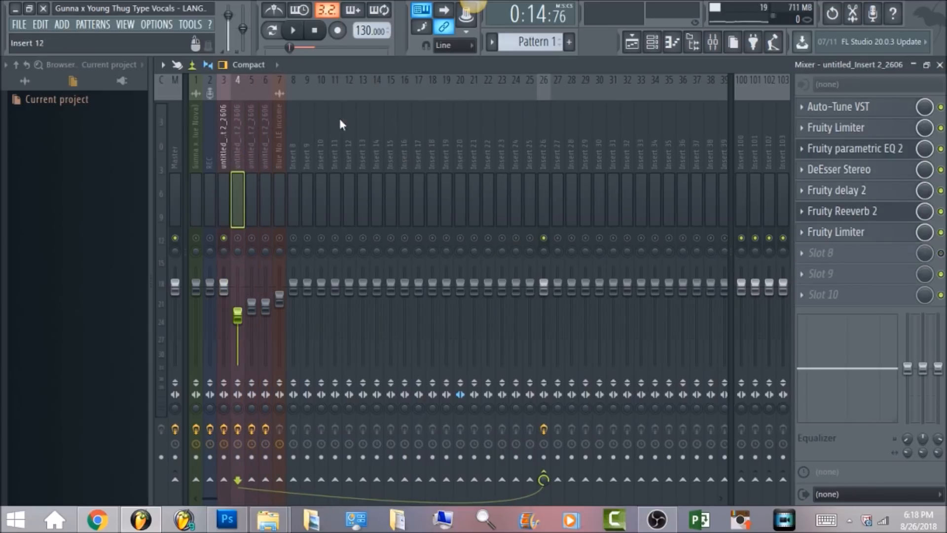
pyautogui.click(253, 137)
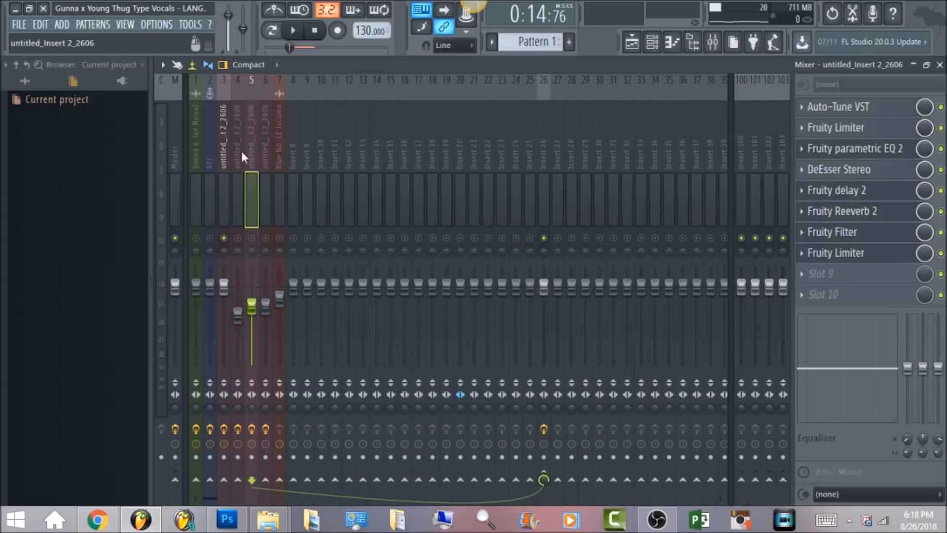
# Unmute mixer tracks 4, 5 and 6 alongside the main vocal and select track 6.
pyautogui.click(223, 140)
pyautogui.click(238, 238)
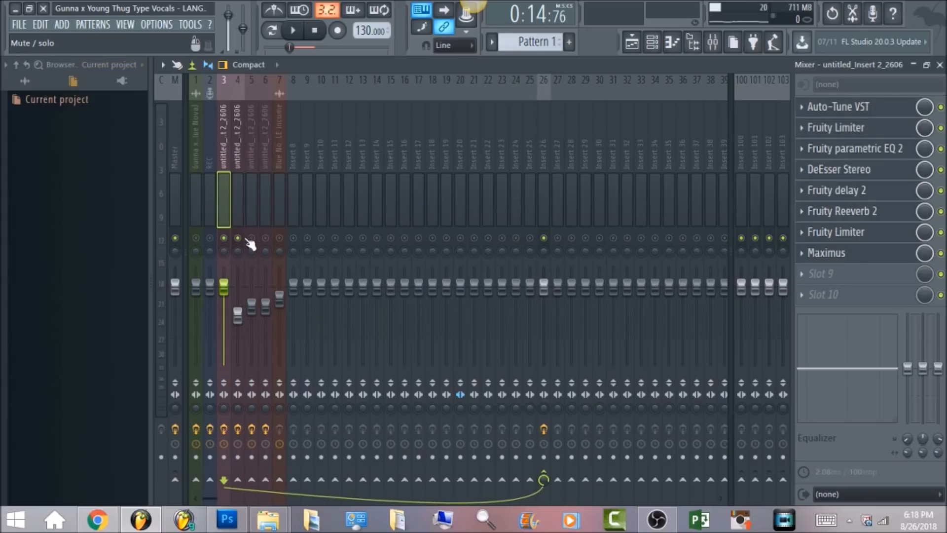
pyautogui.click(252, 238)
pyautogui.click(266, 238)
pyautogui.click(266, 140)
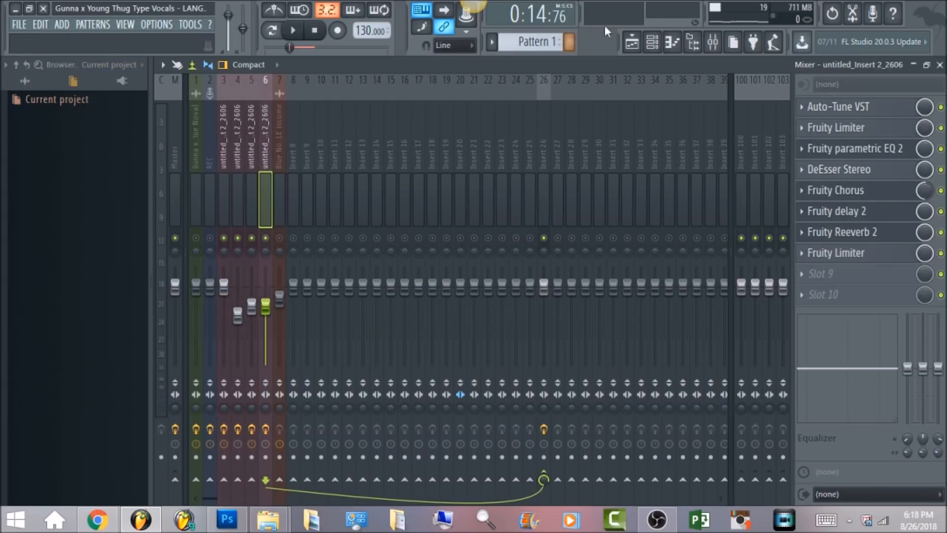
# Select the playlist time range 11:09:00 to 13:01:00 over the first REC_4 clip and return to the mixer.
pyautogui.click(632, 43)
pyautogui.scroll(-5, 729, 296)
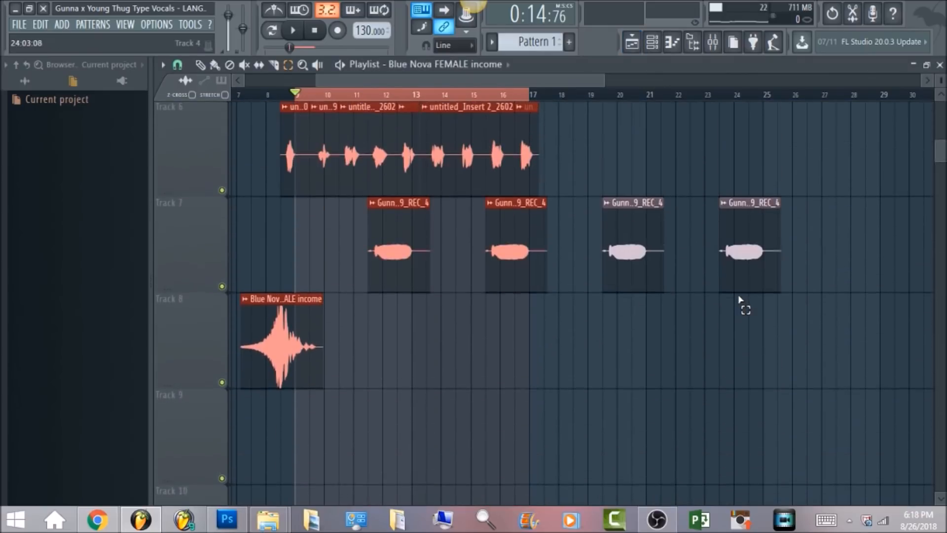
pyautogui.moveTo(371, 105); pyautogui.dragTo(430, 132)
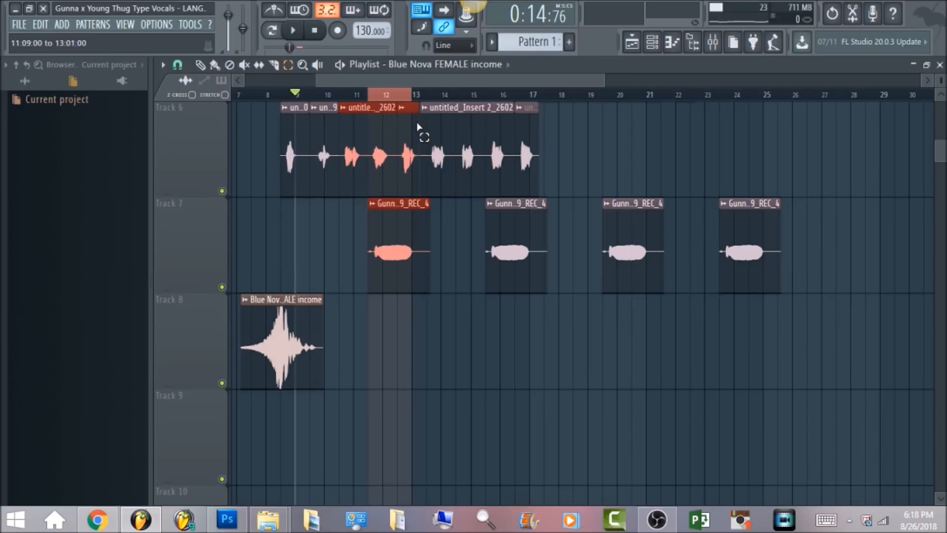
pyautogui.click(713, 42)
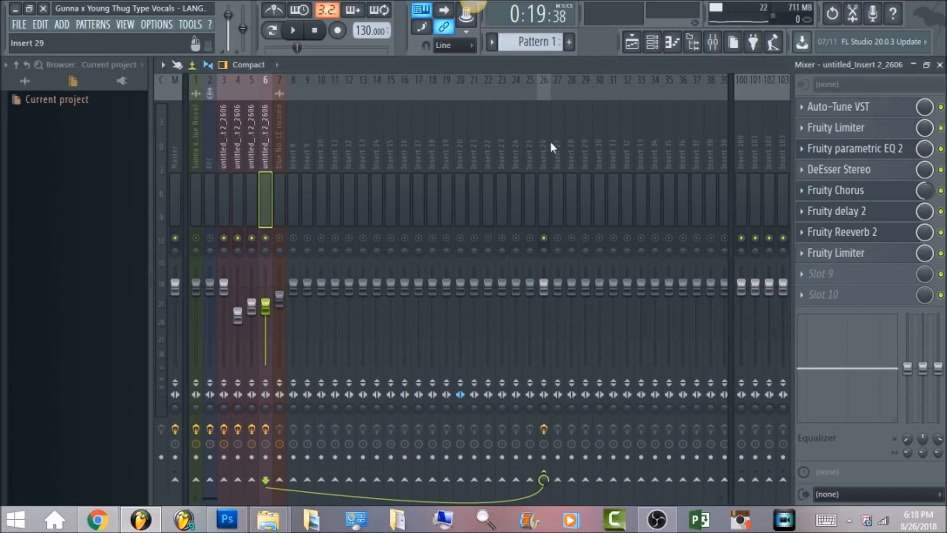
# Review the Fruity Chorus settings and mix level and the Fruity Reeverb 2 settings on mixer track 6.
pyautogui.click(880, 191)
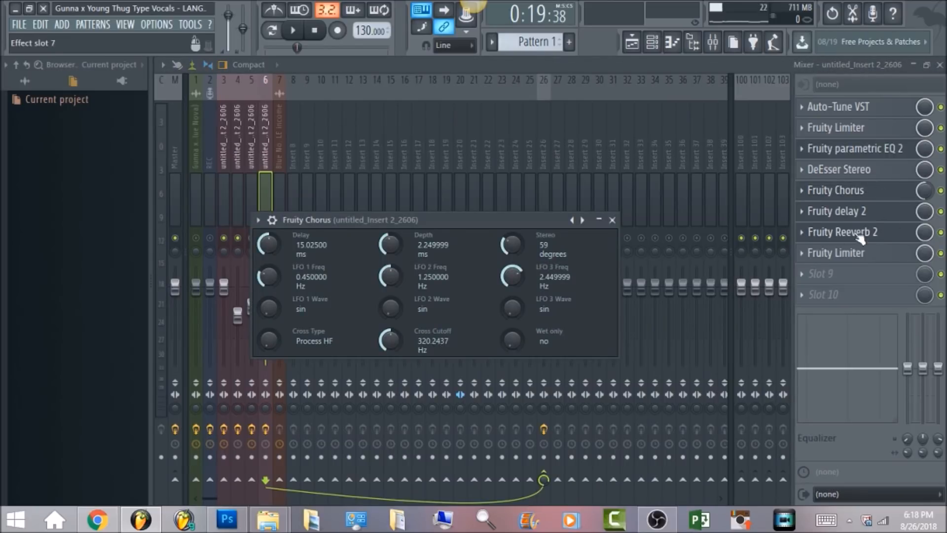
pyautogui.click(924, 192)
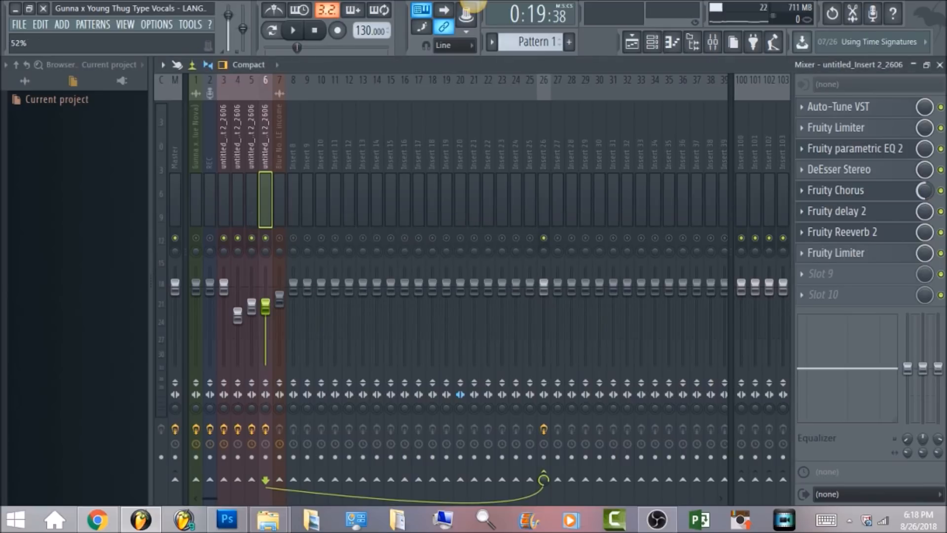
pyautogui.click(891, 236)
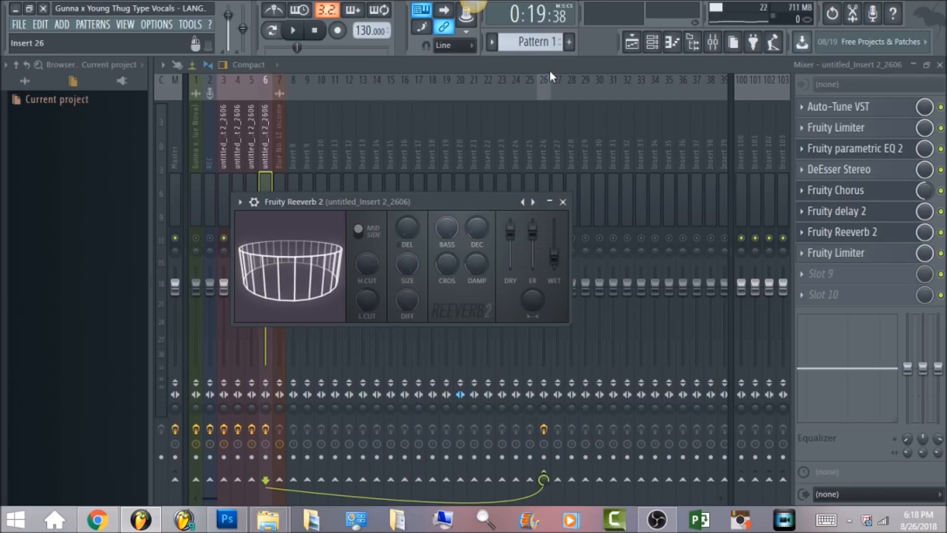
pyautogui.press('Escape')
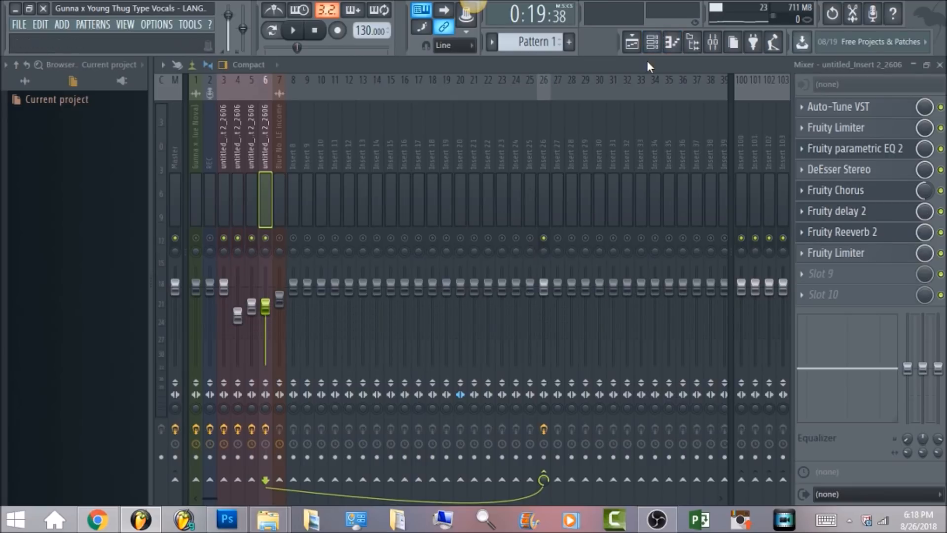
# Play the selected range with mixer track 6 soloed, check its position in the playlist, stop, and return to the mixer.
pyautogui.press('space')
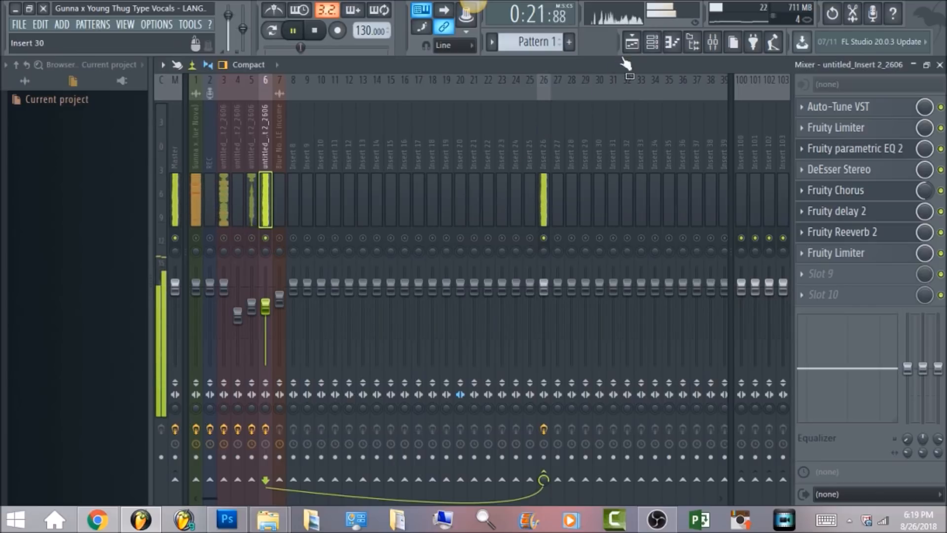
pyautogui.click(632, 43)
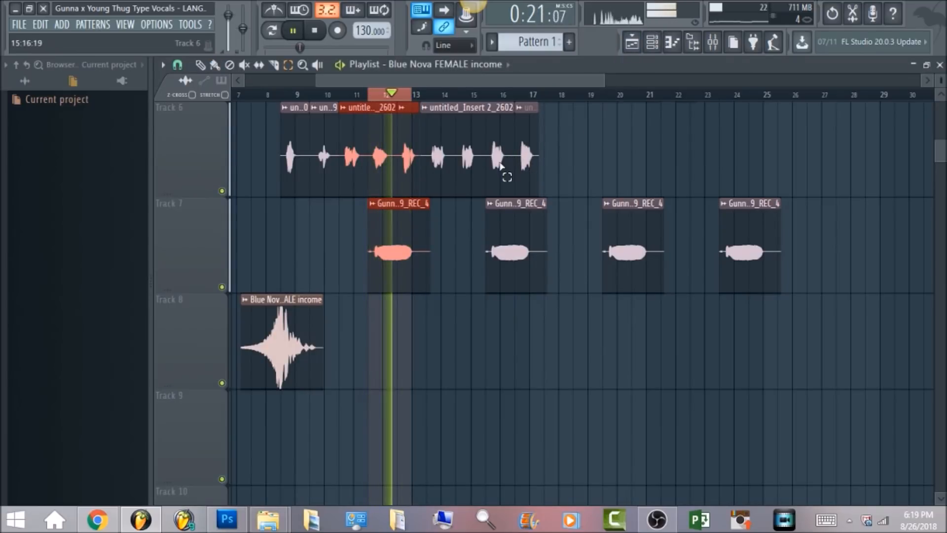
pyautogui.press('space')
pyautogui.click(711, 43)
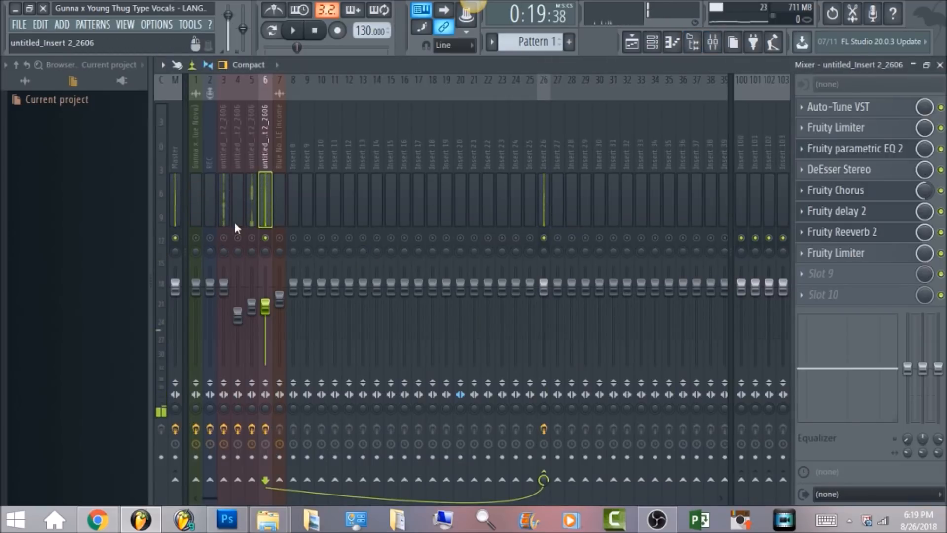
# Unmute mixer tracks 3, 4, 5 and the beat on track 1, and select main vocal track 3.
pyautogui.click(224, 237)
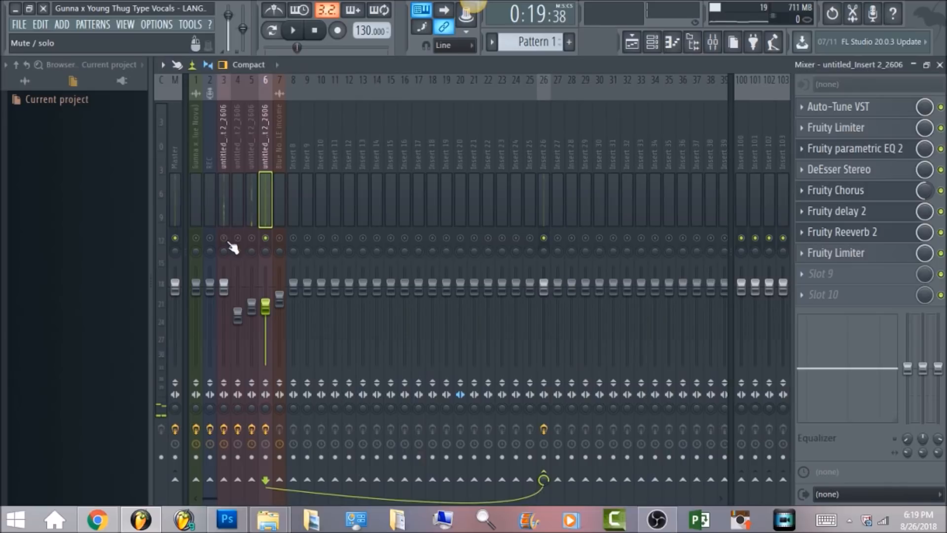
pyautogui.click(237, 238)
pyautogui.click(251, 238)
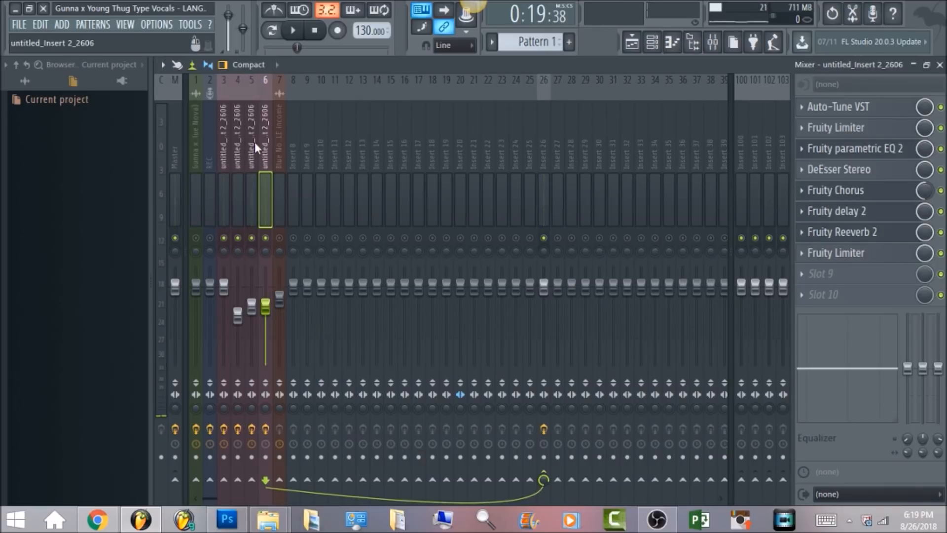
pyautogui.click(197, 238)
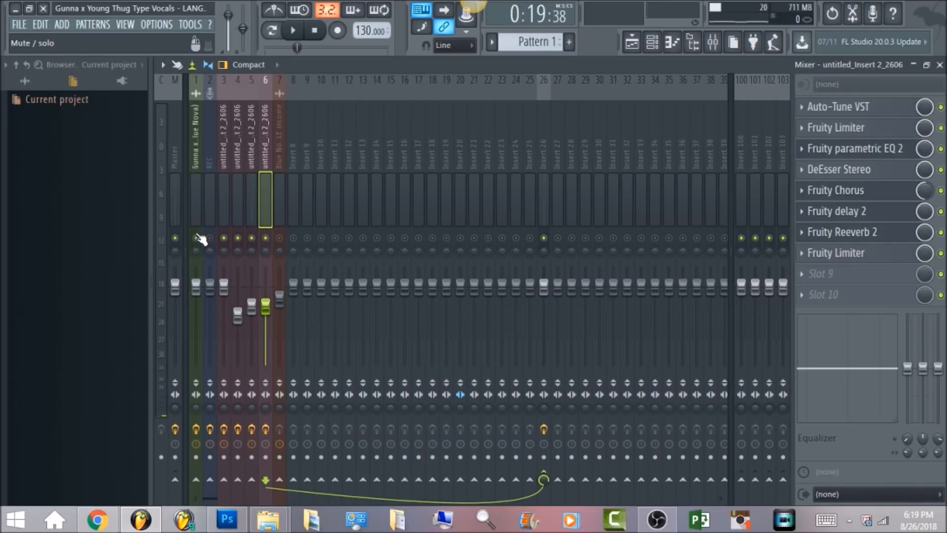
pyautogui.click(248, 153)
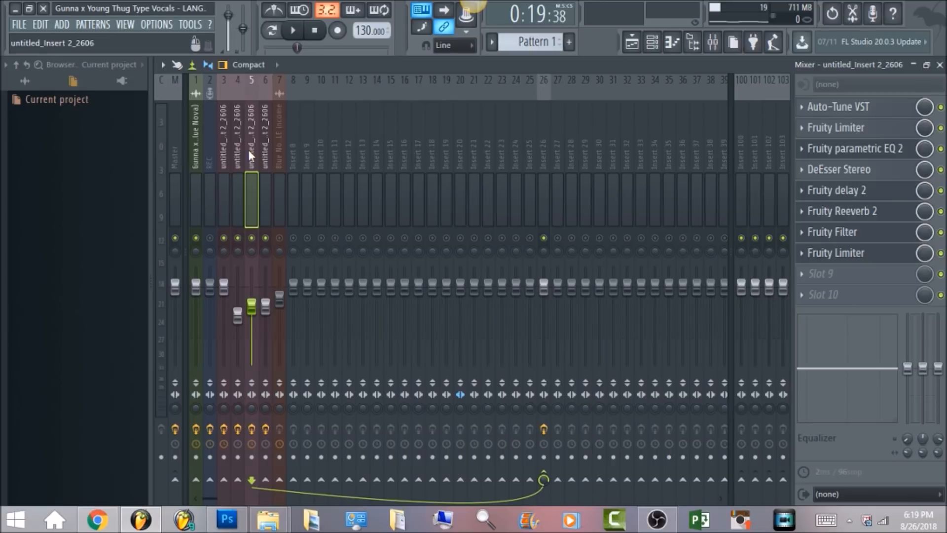
pyautogui.click(224, 144)
# Select the playlist range covering the full vocal phrase up to bar 17, then play it with the beat and stop.
pyautogui.click(632, 45)
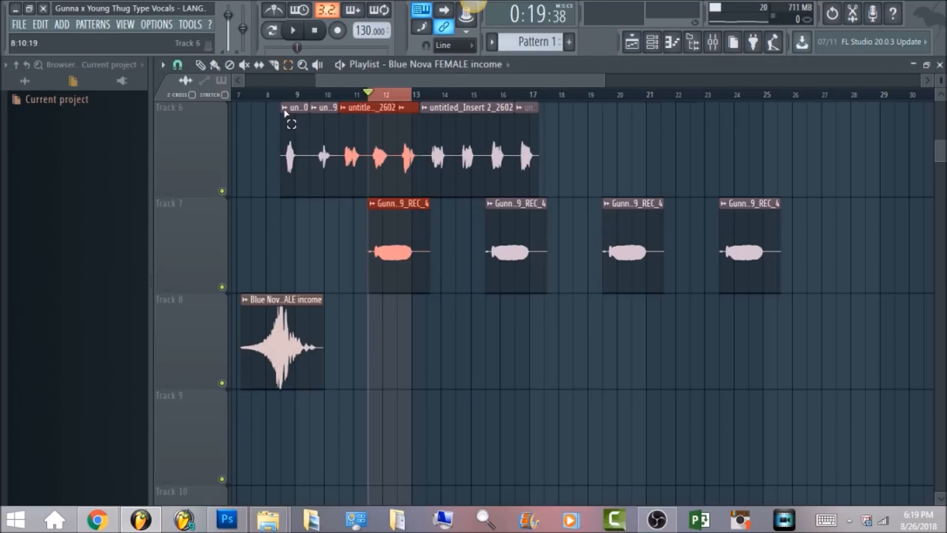
pyautogui.moveTo(275, 100); pyautogui.dragTo(532, 121)
pyautogui.click(712, 42)
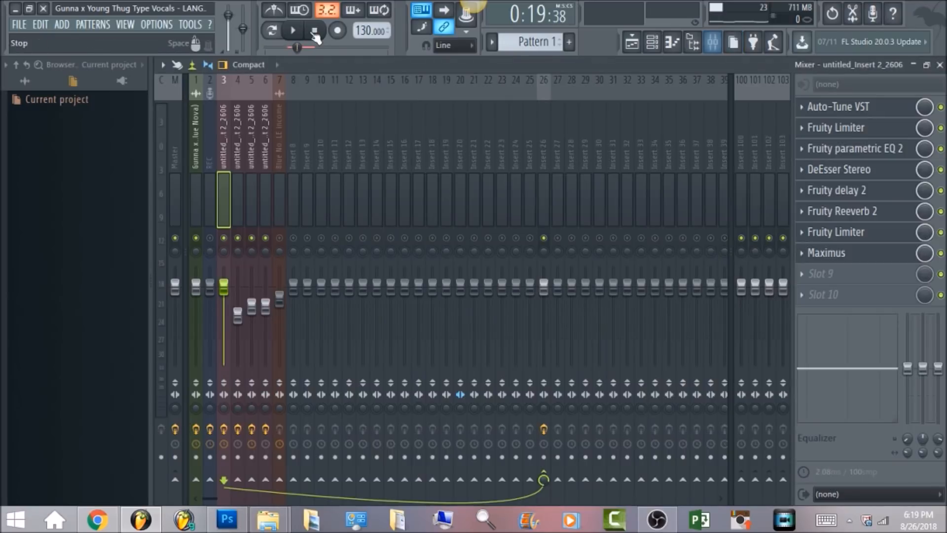
pyautogui.click(298, 33)
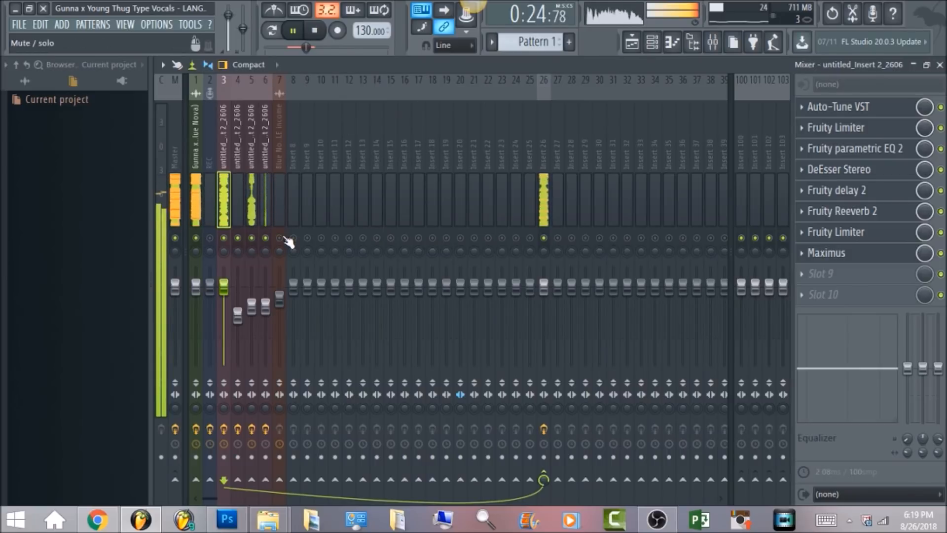
pyautogui.click(315, 31)
# Enable iZotope Ozone 5 Equalizer on the Master track and open its window.
pyautogui.click(180, 155)
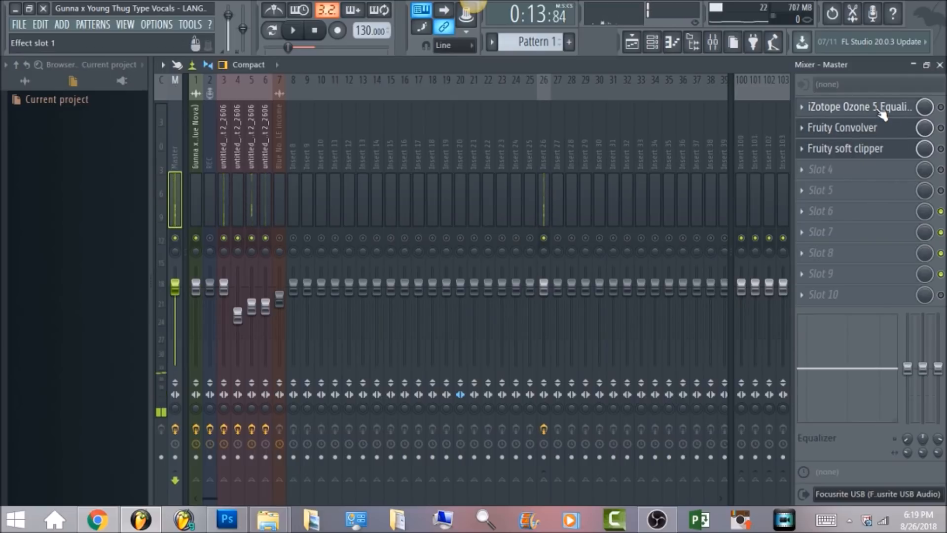
pyautogui.click(940, 107)
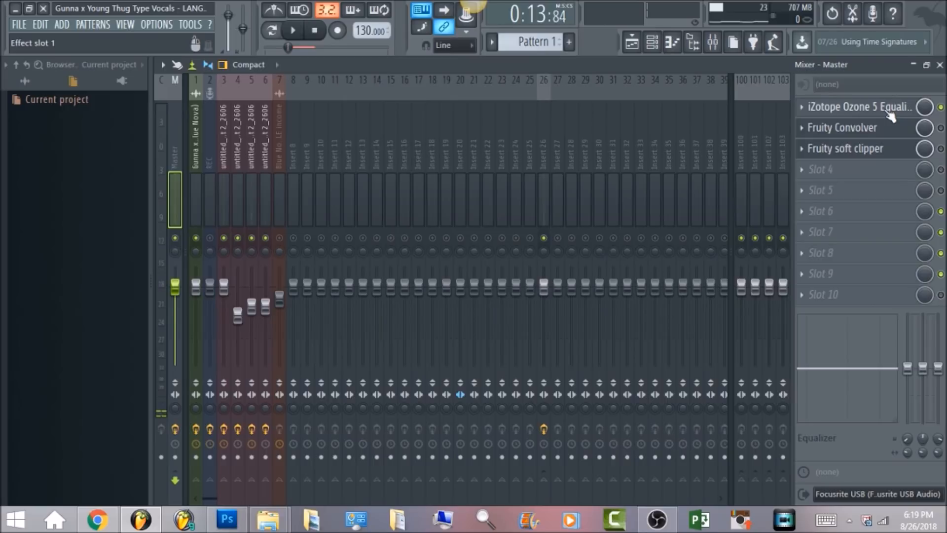
pyautogui.click(888, 112)
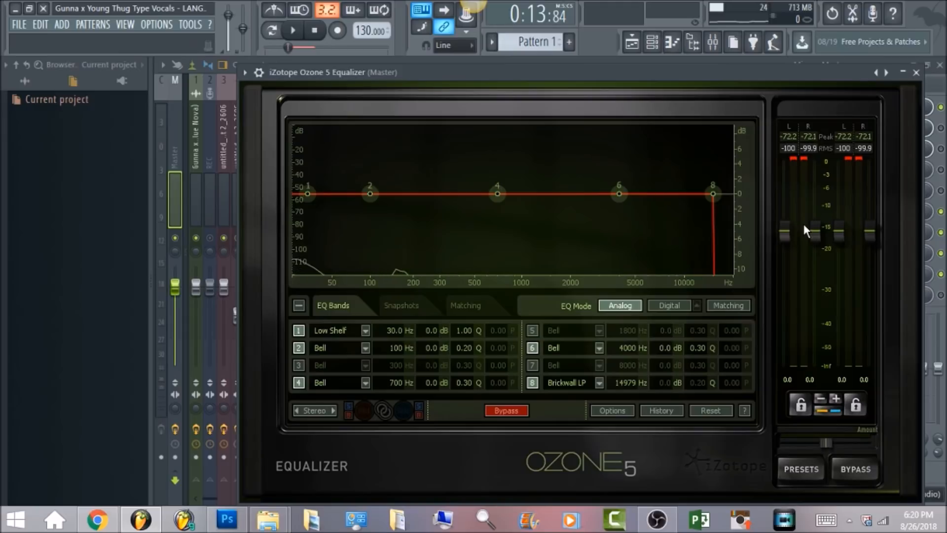
# Choose the Lowpass Brickwall filter type for band 8 of the Ozone 5 Equalizer.
pyautogui.moveTo(713, 220)
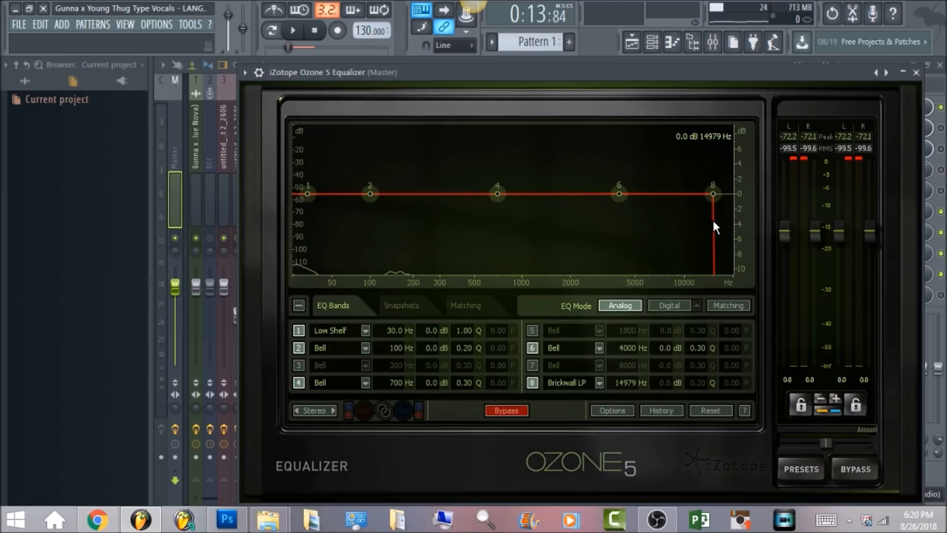
pyautogui.click(599, 382)
pyautogui.moveTo(584, 424)
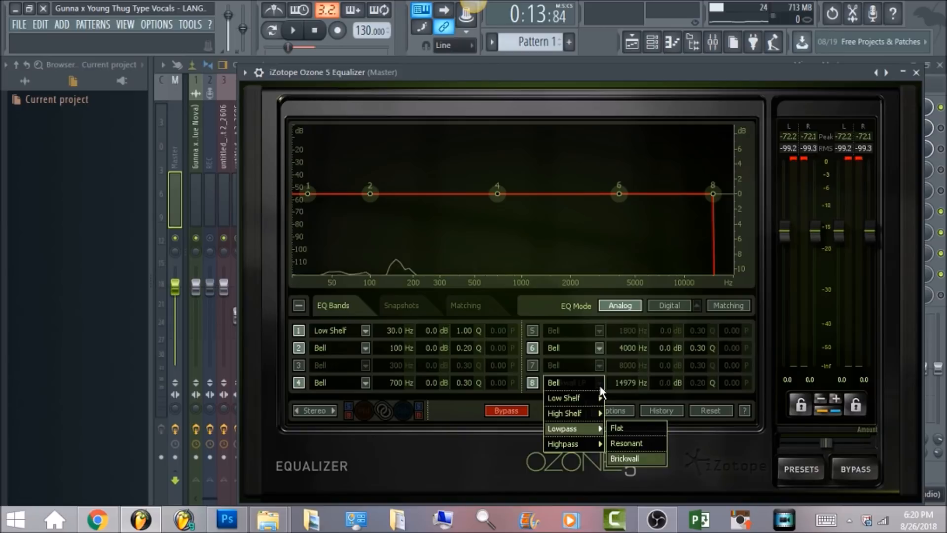
pyautogui.click(658, 459)
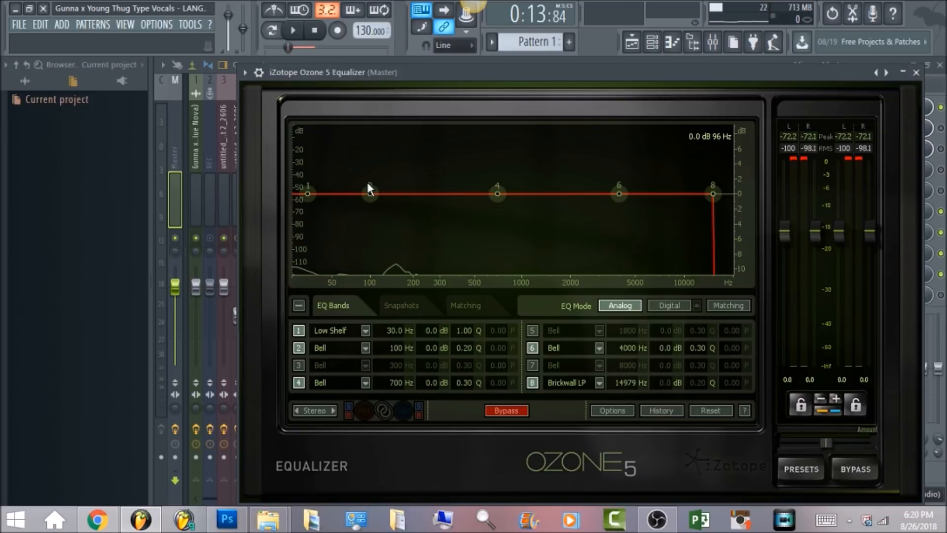
# Play the vocal section while viewing the master spectrum in the Ozone 5 Equalizer, then stop and return to the Master track.
pyautogui.click(294, 31)
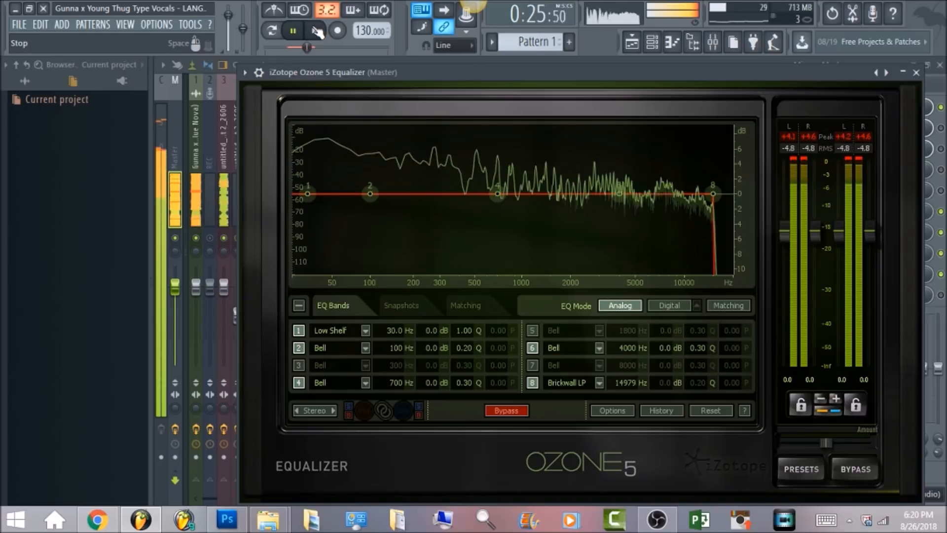
pyautogui.click(315, 30)
pyautogui.click(179, 145)
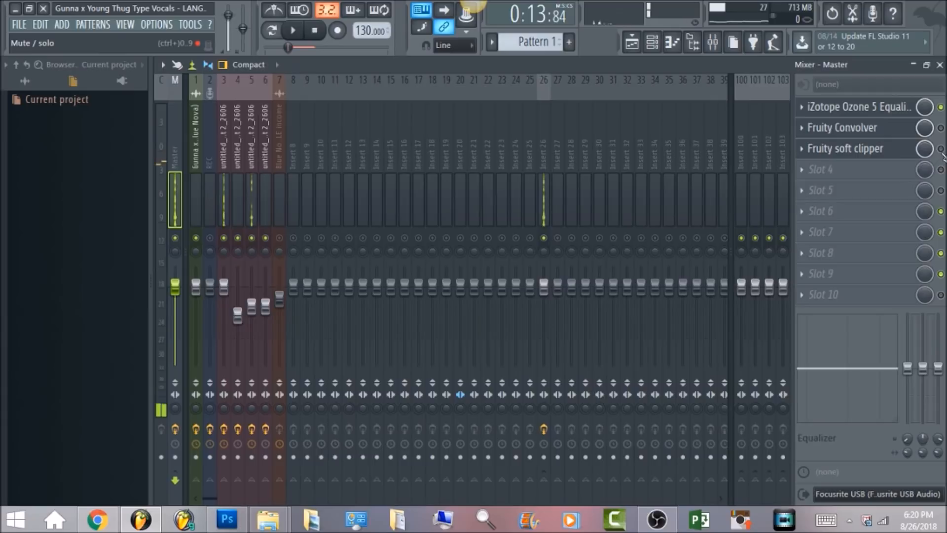
# Enable the Master's Fruity soft clipper and review its settings, then examine the Fruity Convolver's equalizer curve.
pyautogui.click(852, 150)
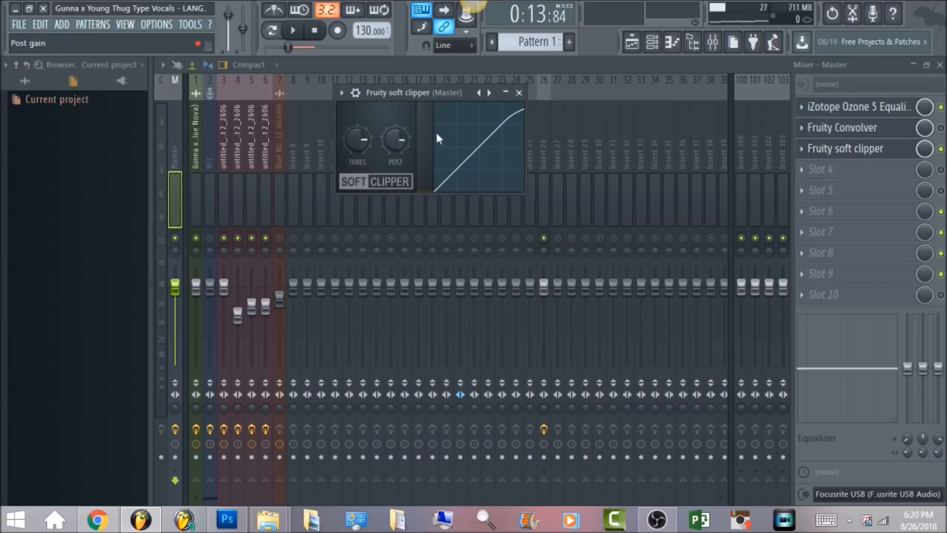
pyautogui.click(646, 70)
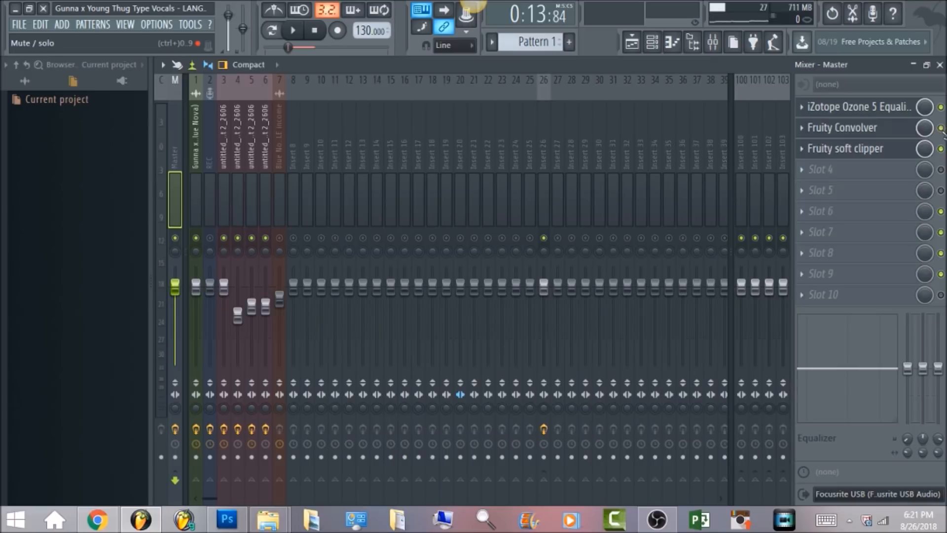
pyautogui.click(855, 129)
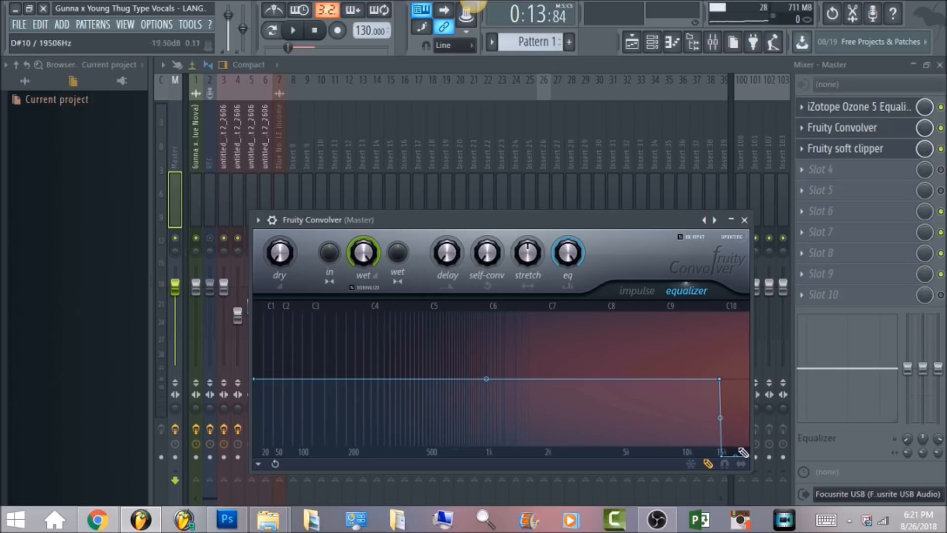
pyautogui.click(718, 60)
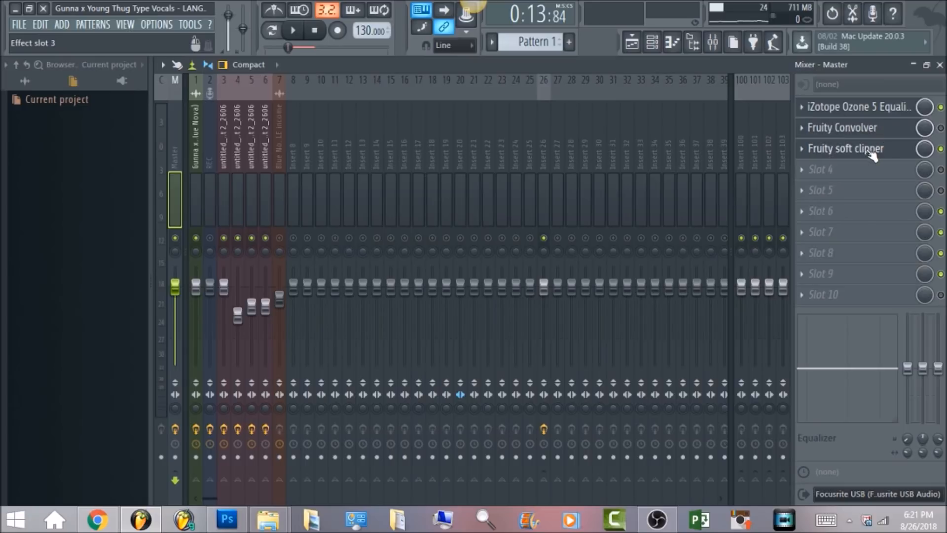
# Audition the section with the Ozone 5 Equalizer and soft clipper, then swap the equalizer for Fruity Convolver and play again.
pyautogui.click(293, 31)
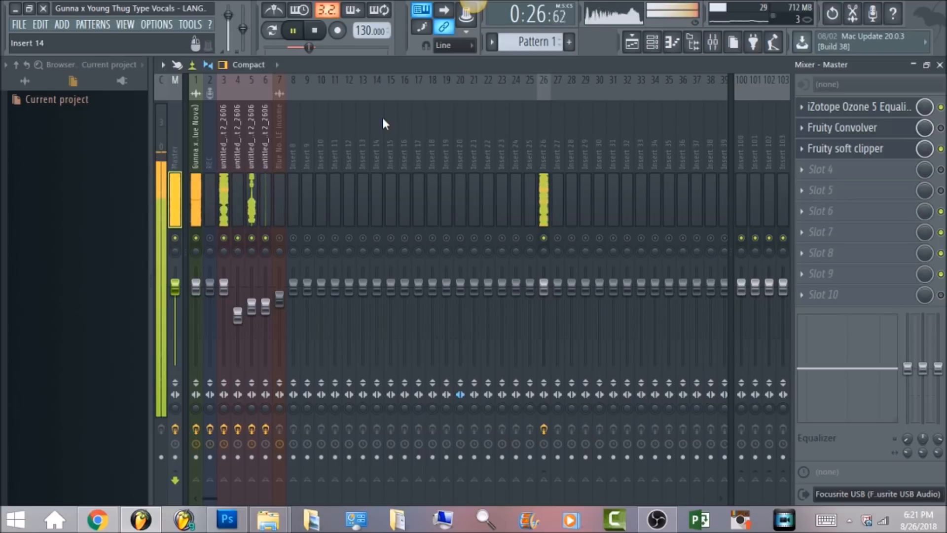
pyautogui.click(314, 33)
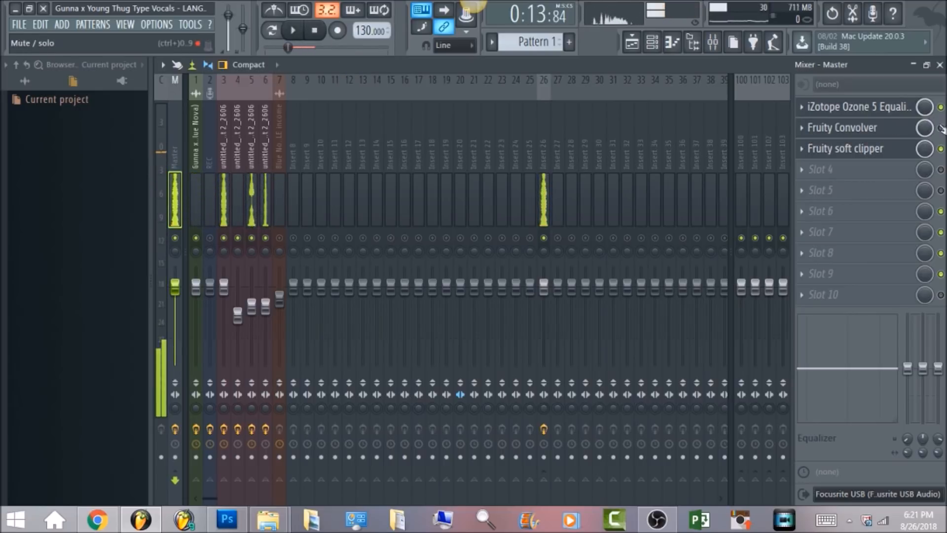
pyautogui.click(941, 107)
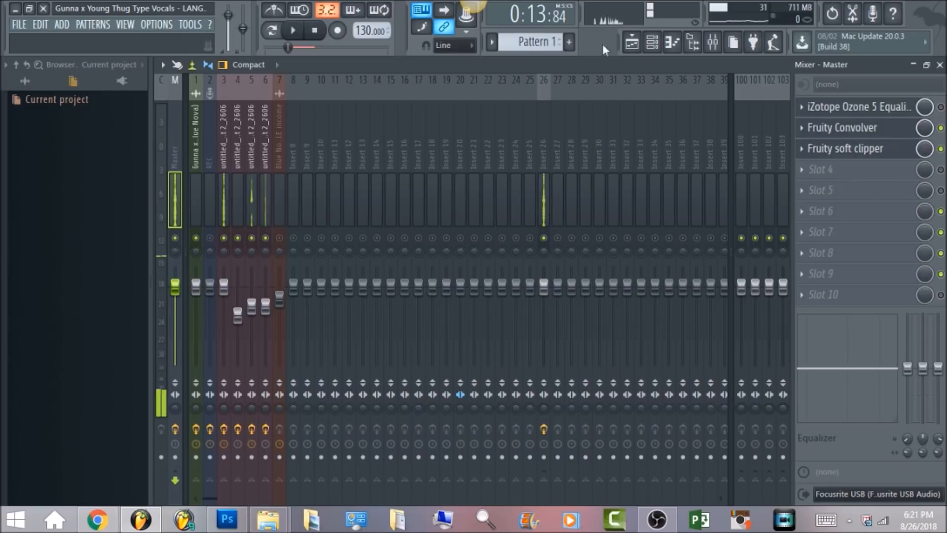
pyautogui.click(292, 30)
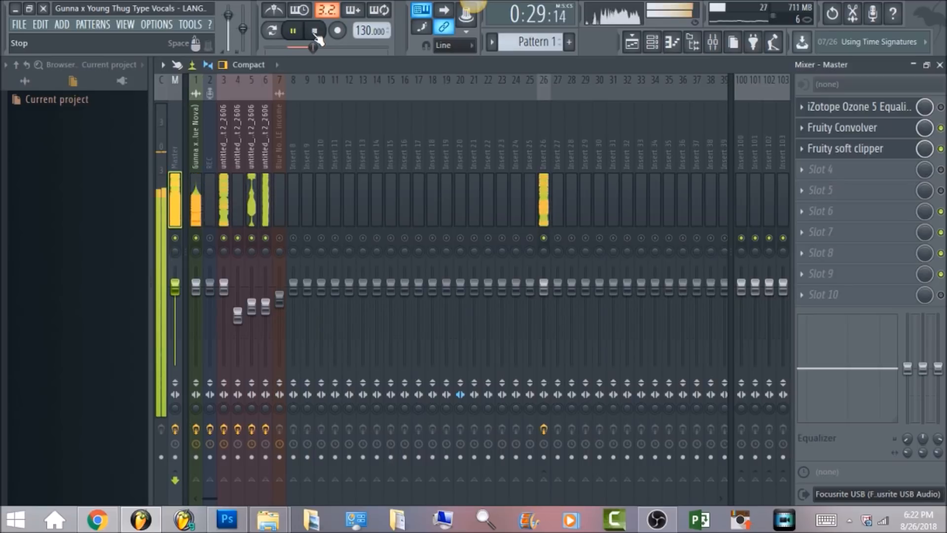
# Re-enable the Master's Ozone 5 Equalizer in place of Fruity Convolver, and select the playlist section from bar 17 to just past bar 25.
pyautogui.click(315, 32)
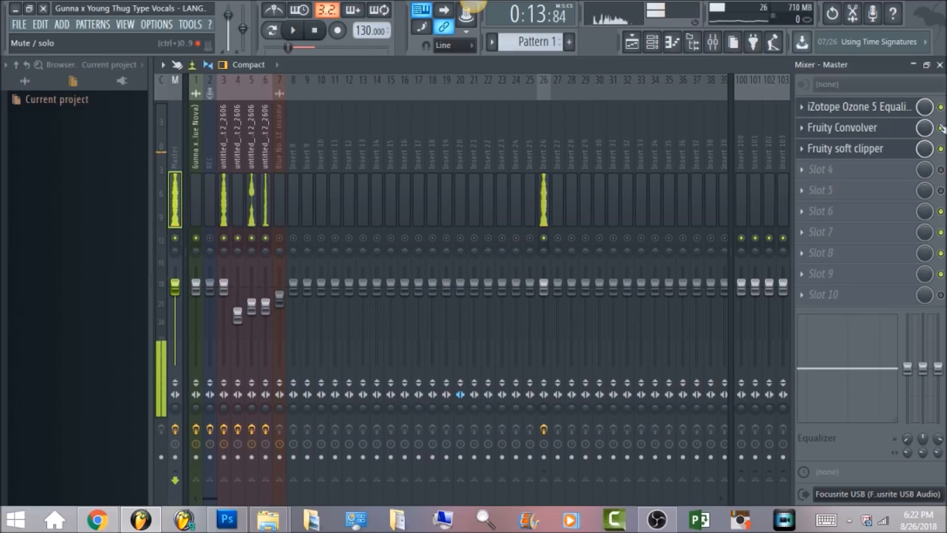
pyautogui.click(635, 51)
pyautogui.moveTo(563, 82); pyautogui.dragTo(741, 80)
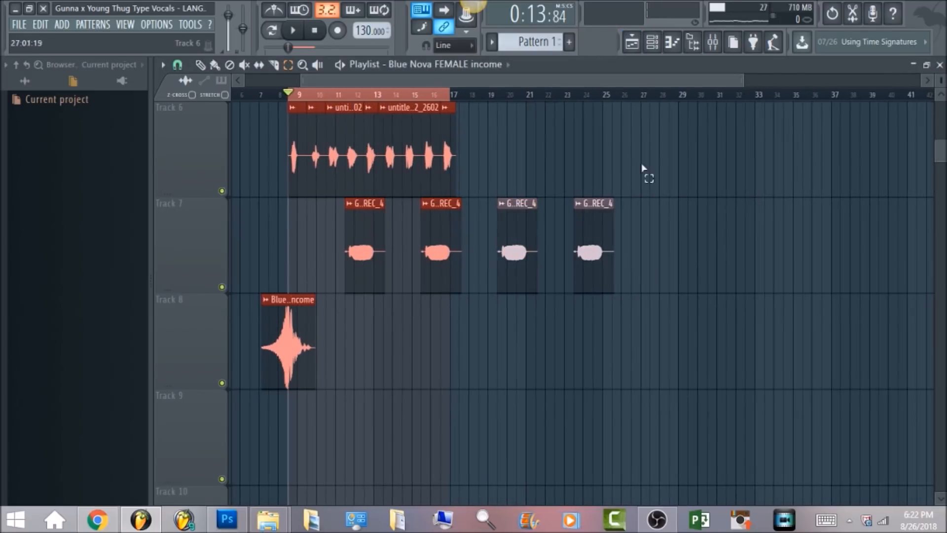
pyautogui.scroll(1, 542, 167)
pyautogui.scroll(3, 429, 153)
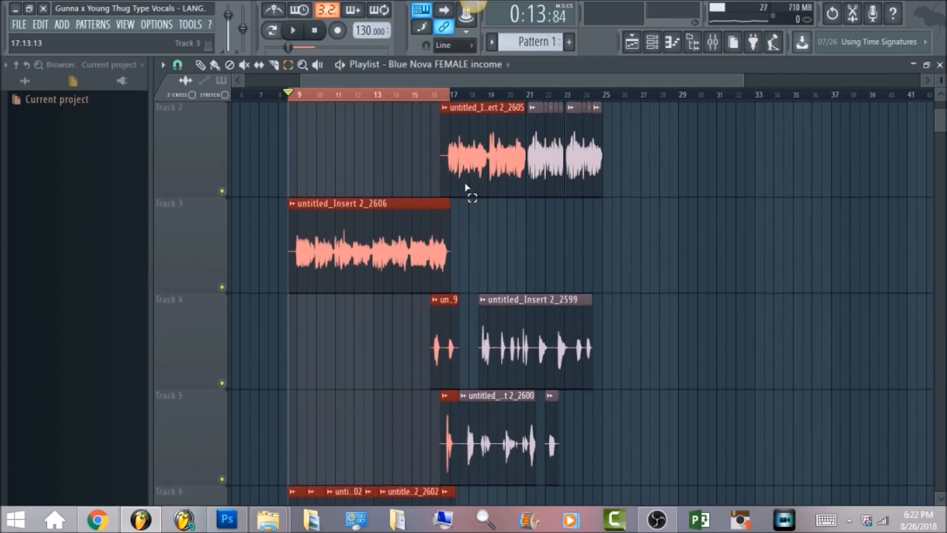
pyautogui.moveTo(448, 96)
pyautogui.mouseDown()
pyautogui.moveTo(524, 124)
pyautogui.moveTo(614, 123)
pyautogui.mouseUp()
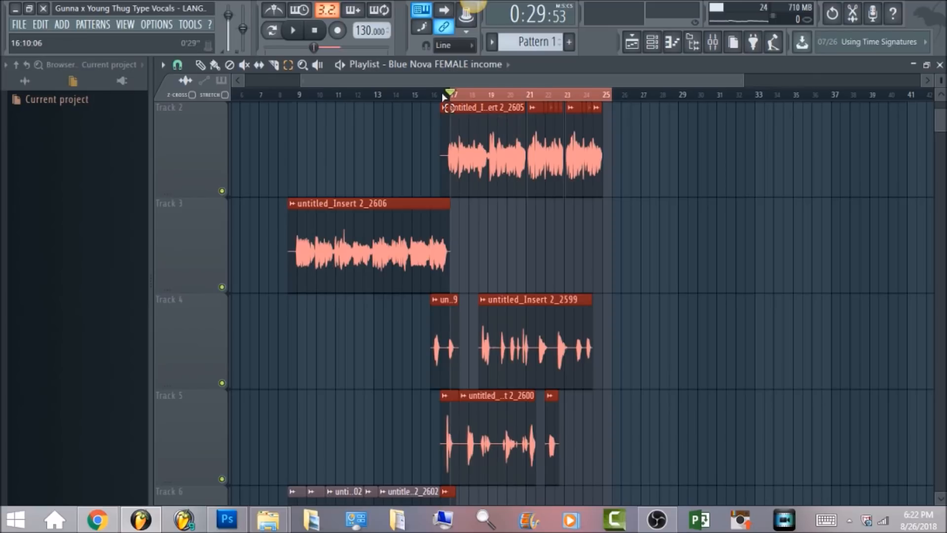
# Play the selected section while following the vocal clips in the playlist, then stop and return to the mixer.
pyautogui.click(713, 42)
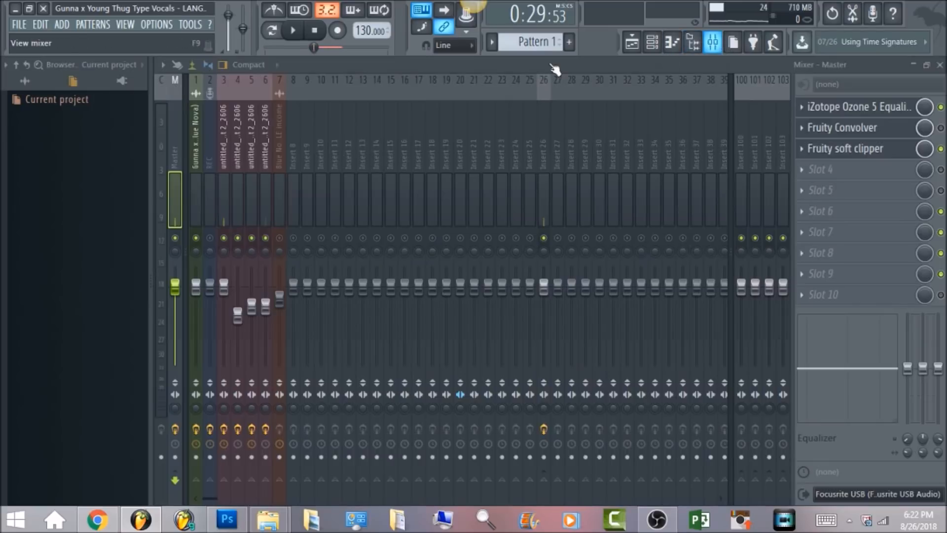
pyautogui.click(311, 48)
pyautogui.click(631, 43)
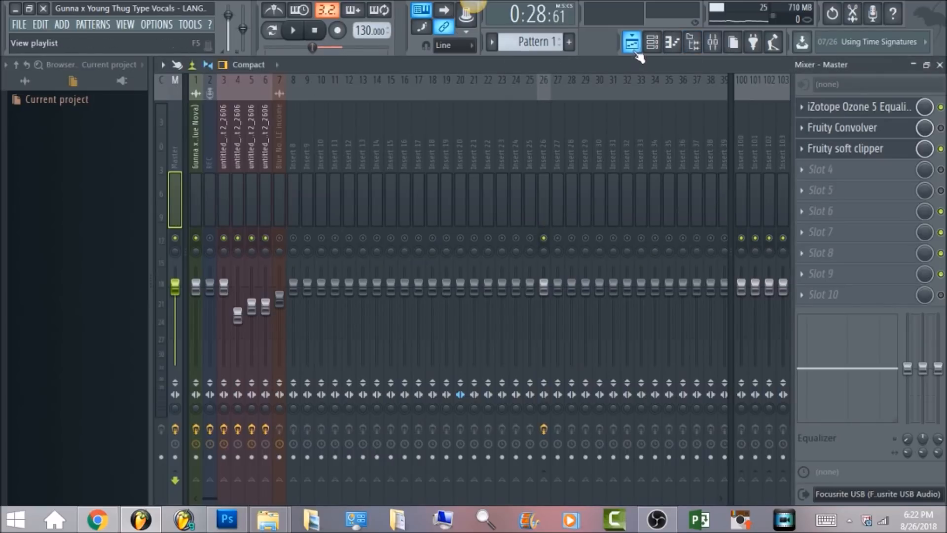
pyautogui.click(292, 30)
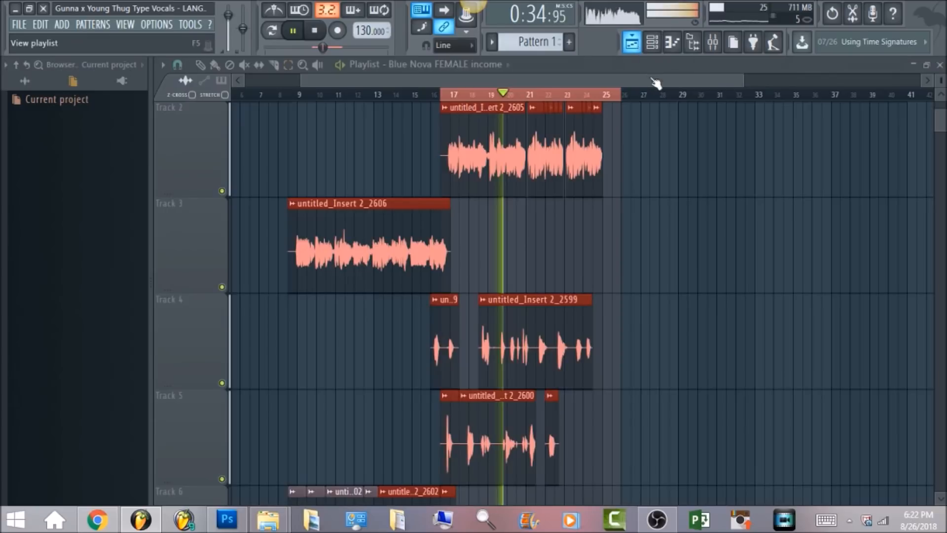
pyautogui.click(632, 41)
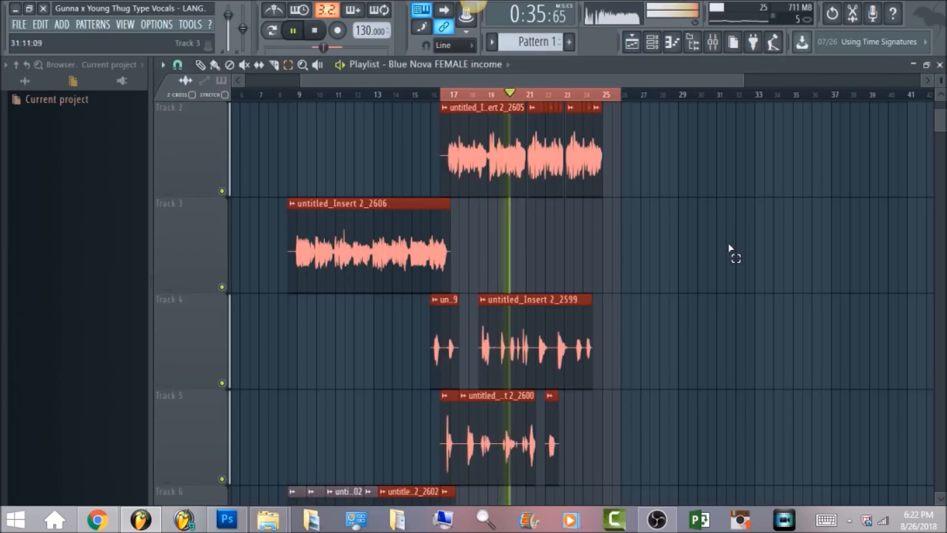
pyautogui.scroll(-2, 730, 249)
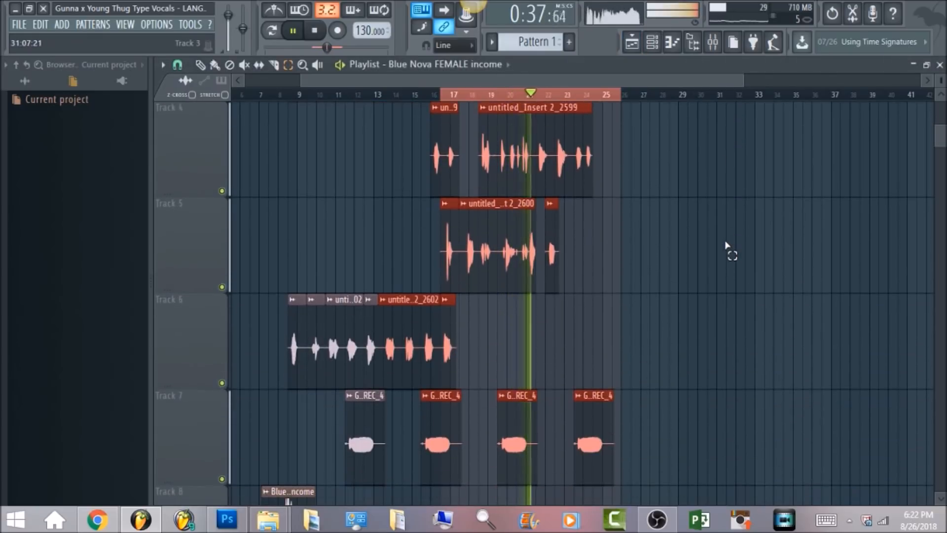
pyautogui.scroll(1, 728, 249)
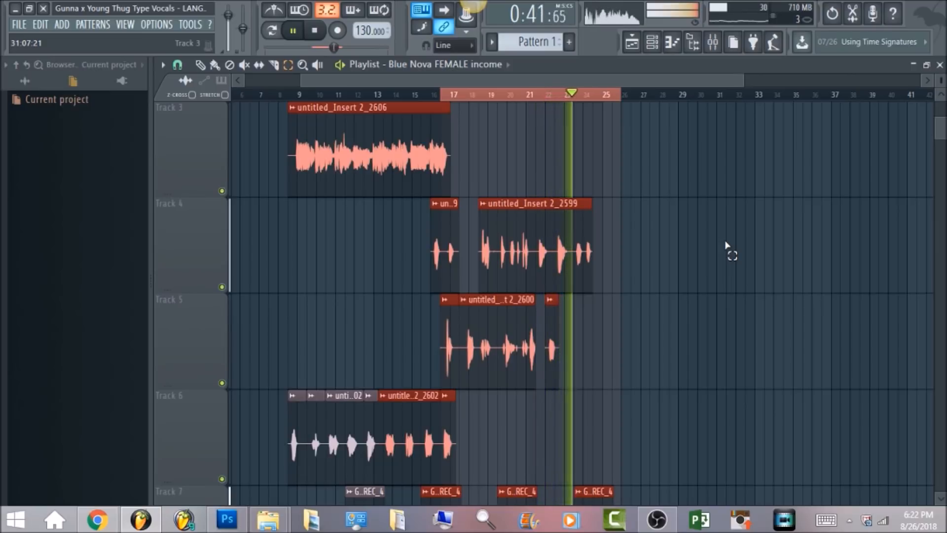
pyautogui.click(319, 32)
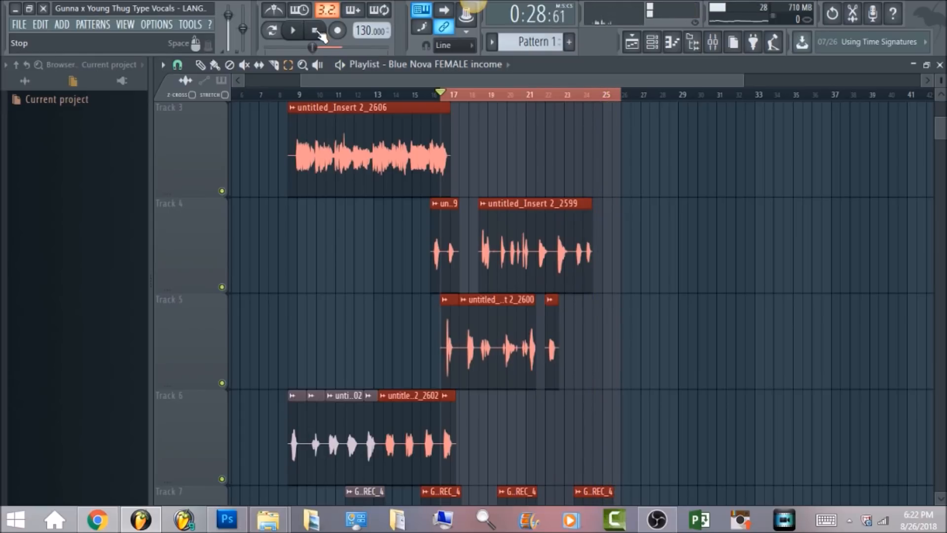
pyautogui.click(714, 44)
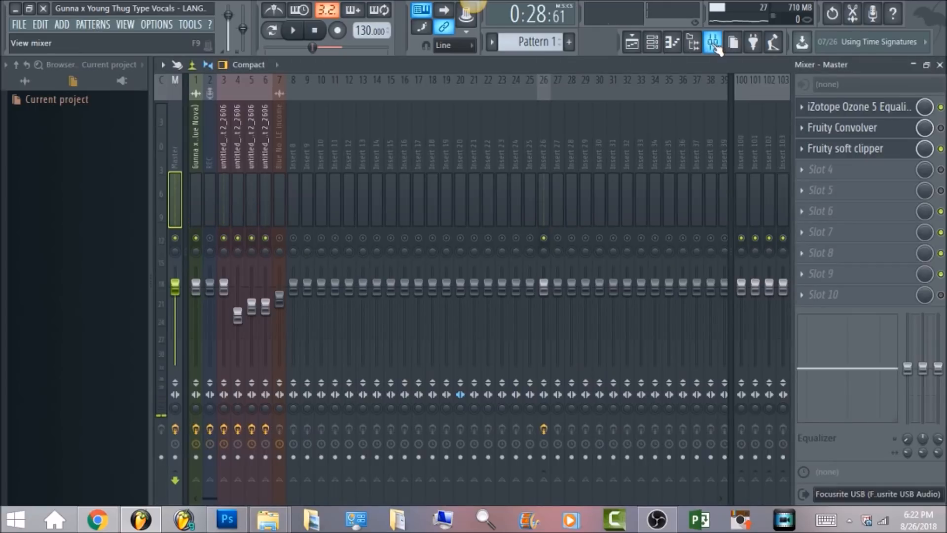